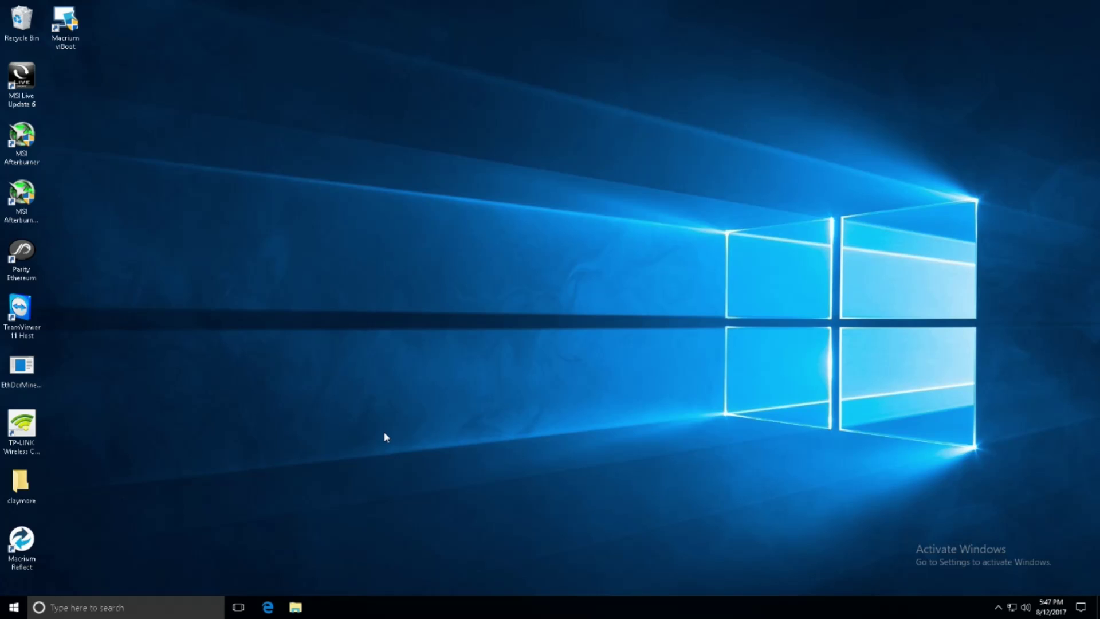
Step: Launch the Services console by running services.msc from the Run dialog
{"action": "left_click", "coordinate": [113, 611]}
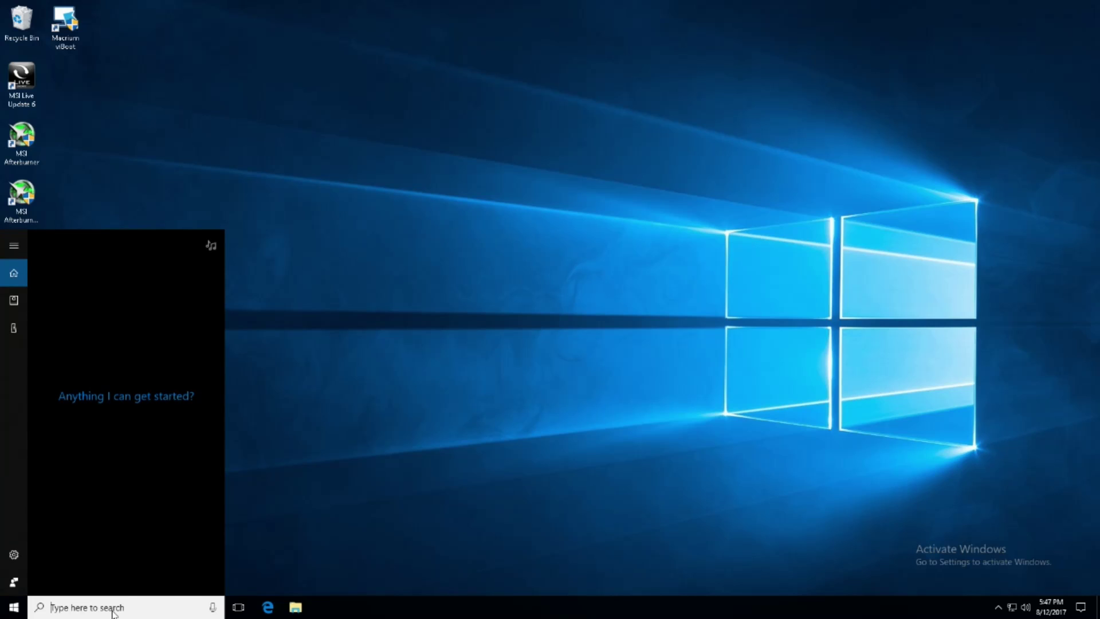
{"action": "type", "text": "run"}
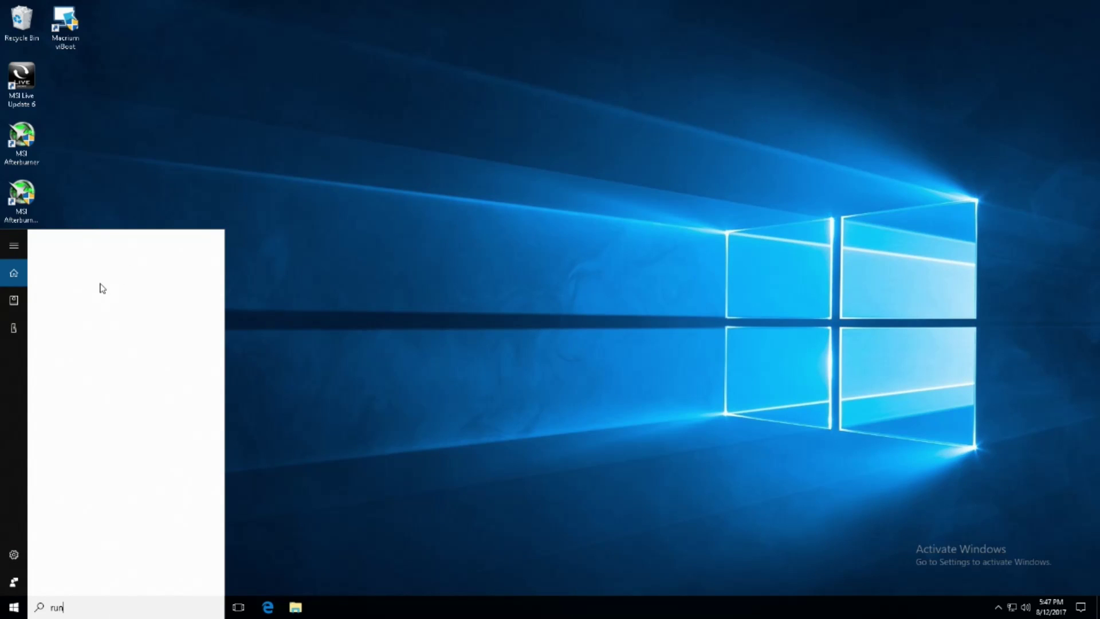
{"action": "left_click", "coordinate": [80, 290]}
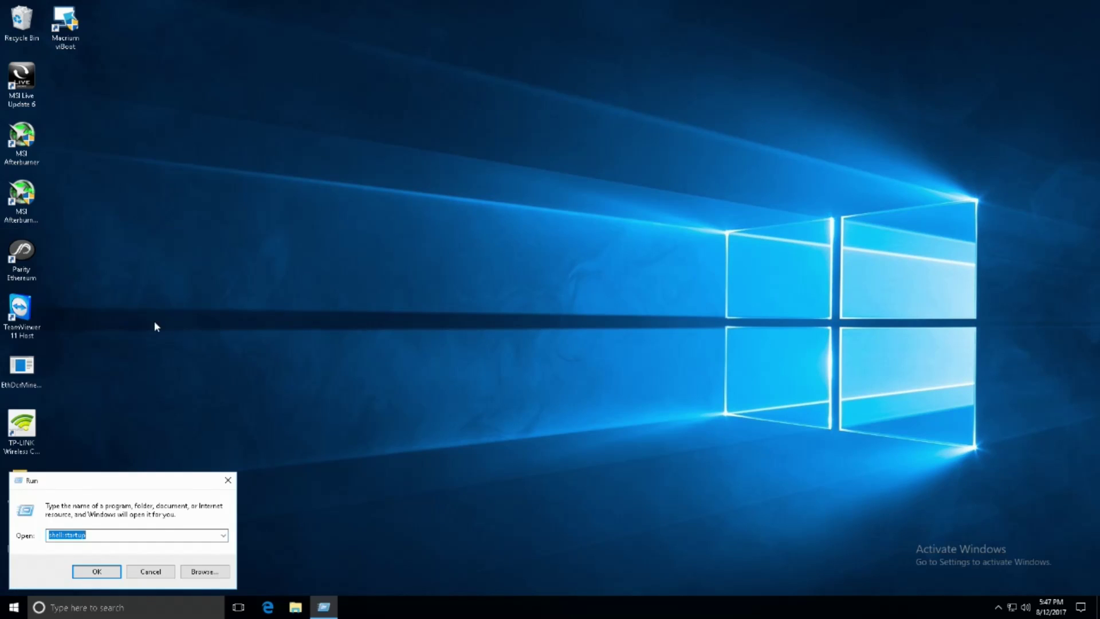
{"action": "type", "text": "s"}
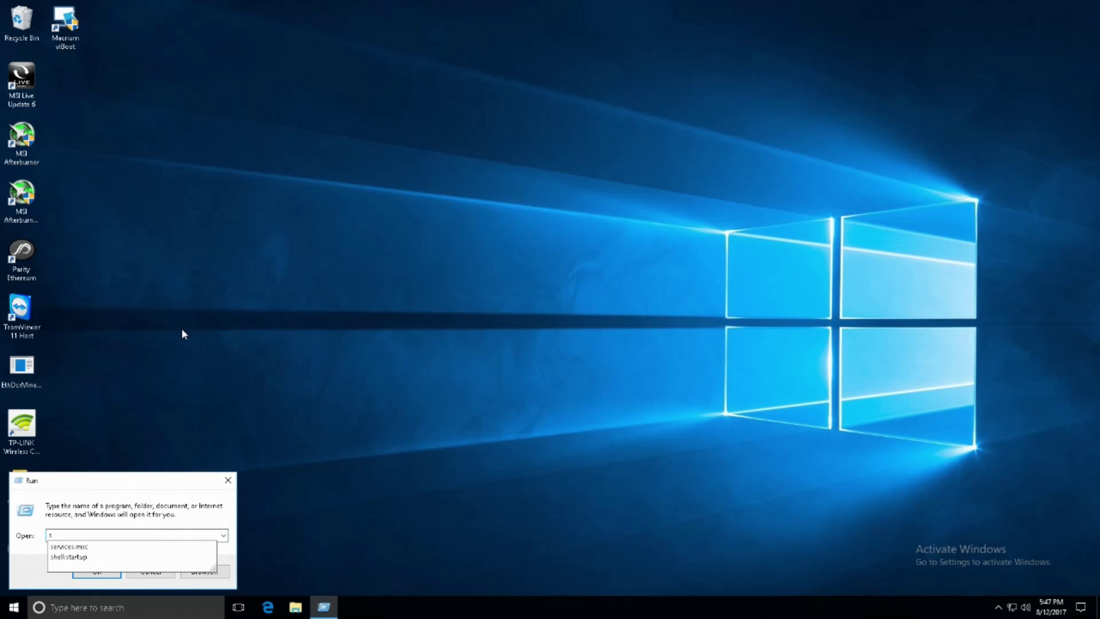
{"action": "type", "text": "ervice"}
{"action": "key", "text": "Down"}
{"action": "key", "text": "Return"}
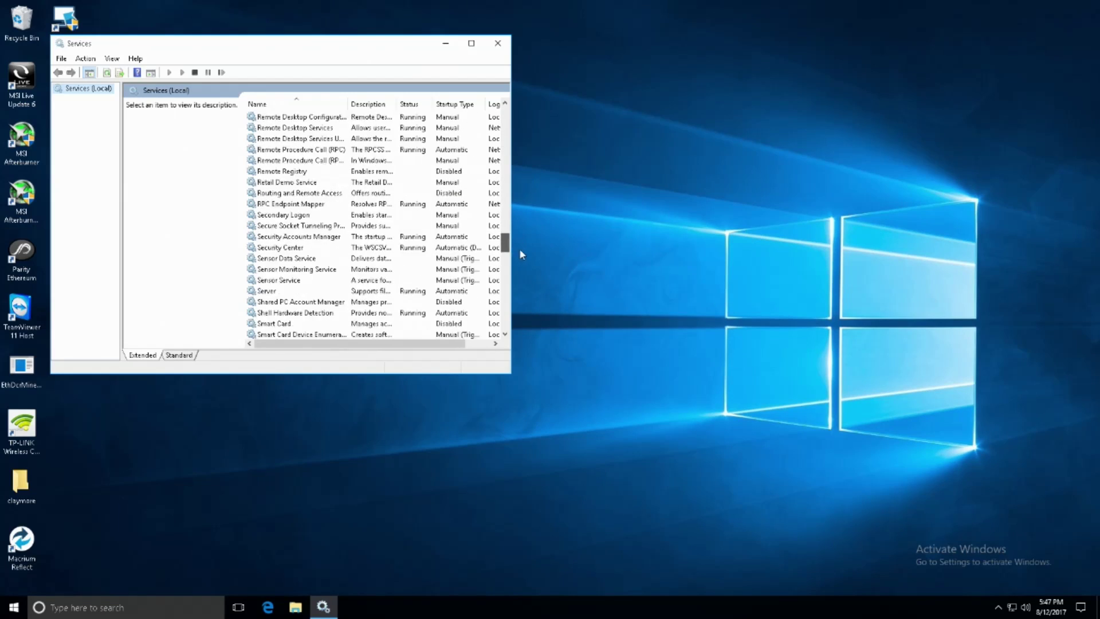
Step: Set the Windows Update service's startup type to Disabled, apply it, and close Services
{"action": "left_click_drag", "start_coordinate": [522, 254], "coordinate": [524, 315]}
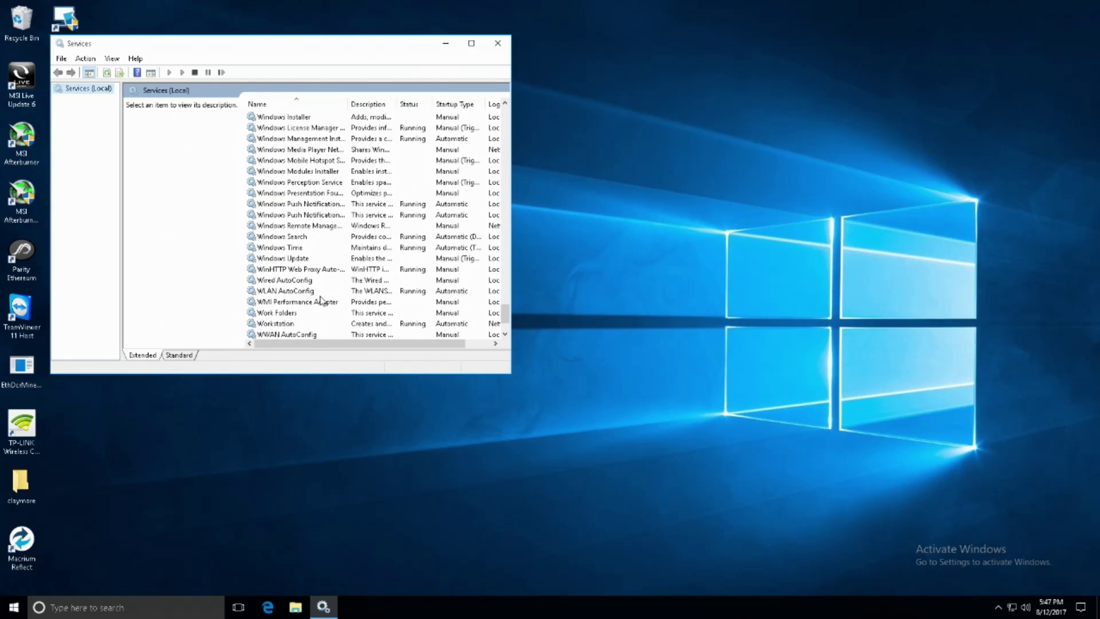
{"action": "right_click", "coordinate": [376, 260]}
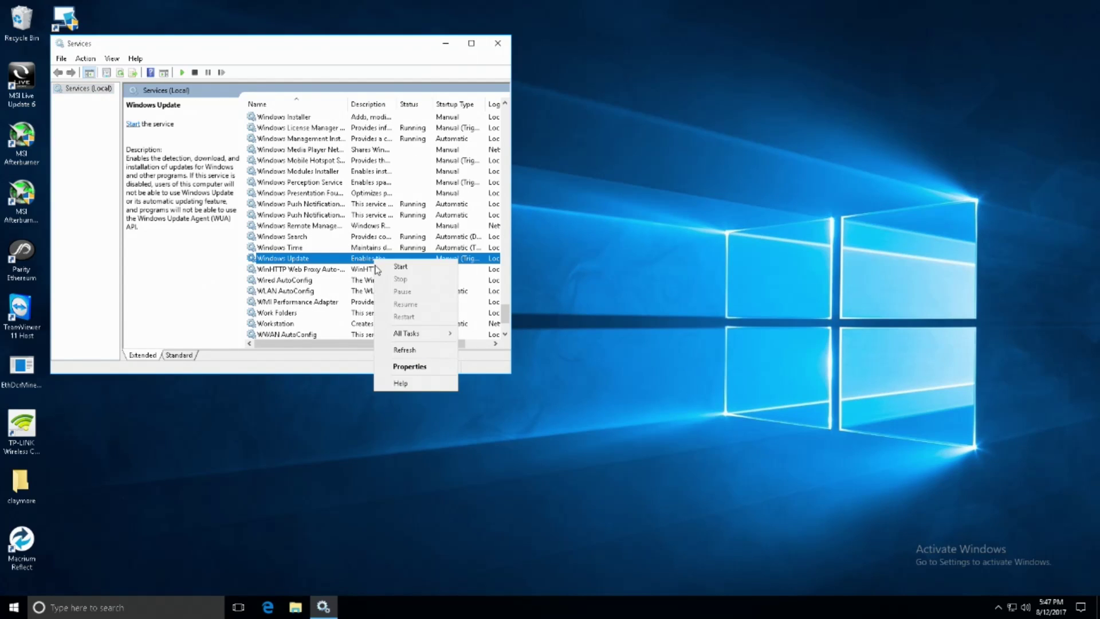
{"action": "left_click", "coordinate": [410, 366]}
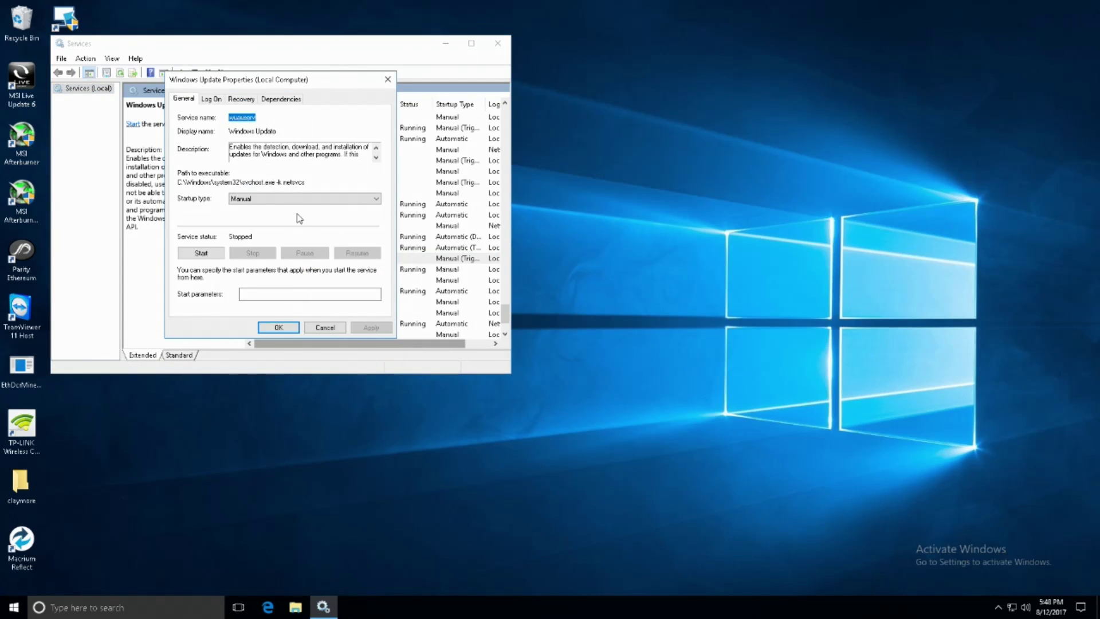
{"action": "left_click", "coordinate": [275, 201]}
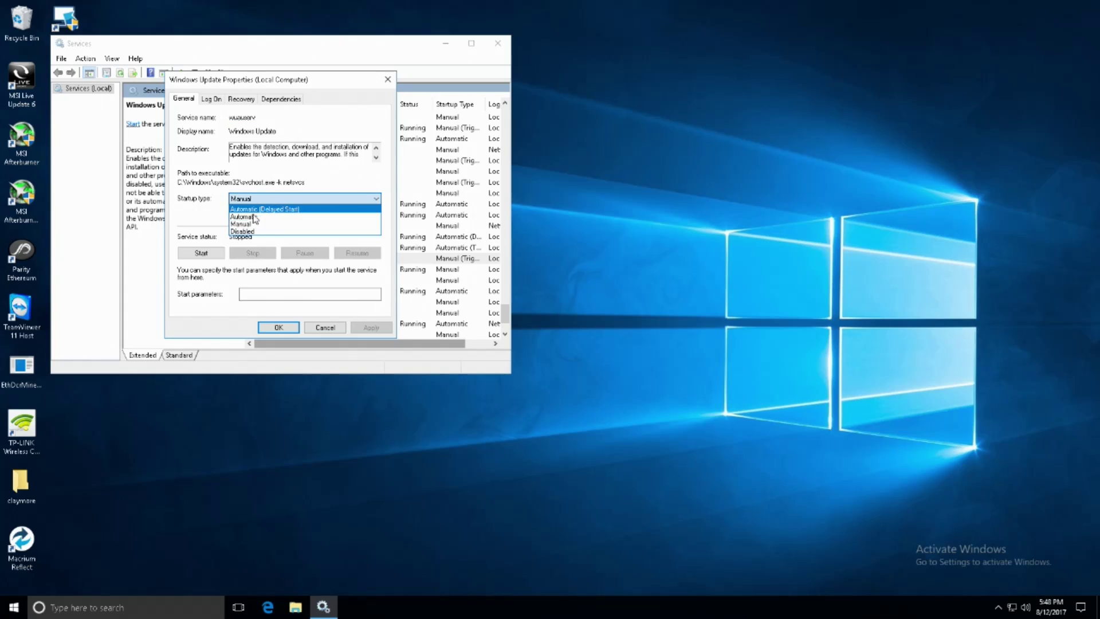
{"action": "left_click", "coordinate": [243, 231]}
{"action": "left_click", "coordinate": [372, 328]}
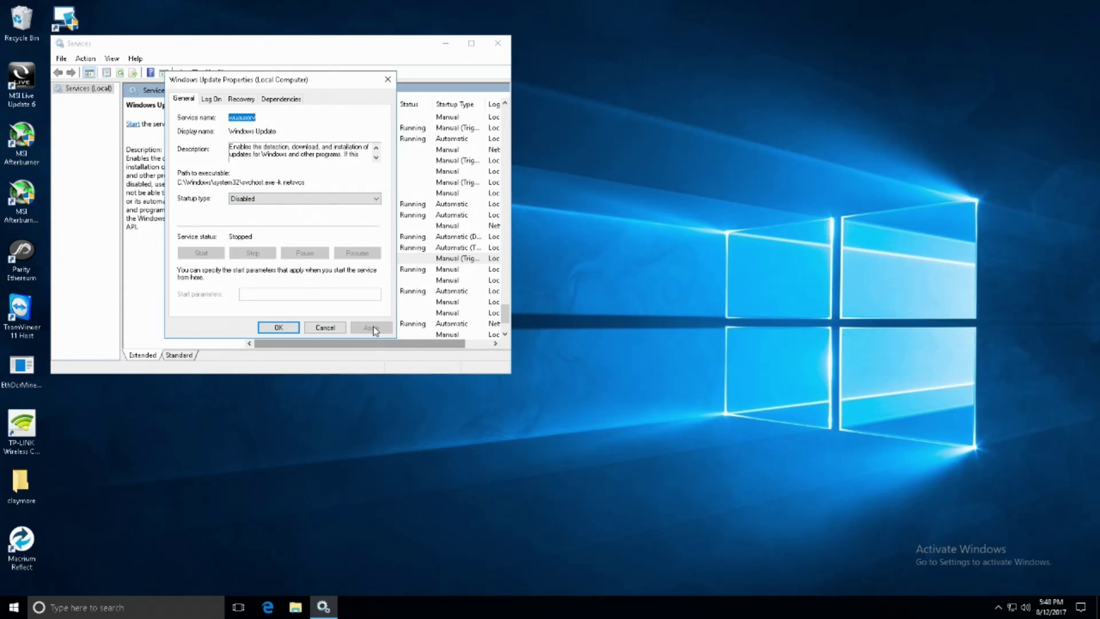
{"action": "left_click", "coordinate": [279, 328]}
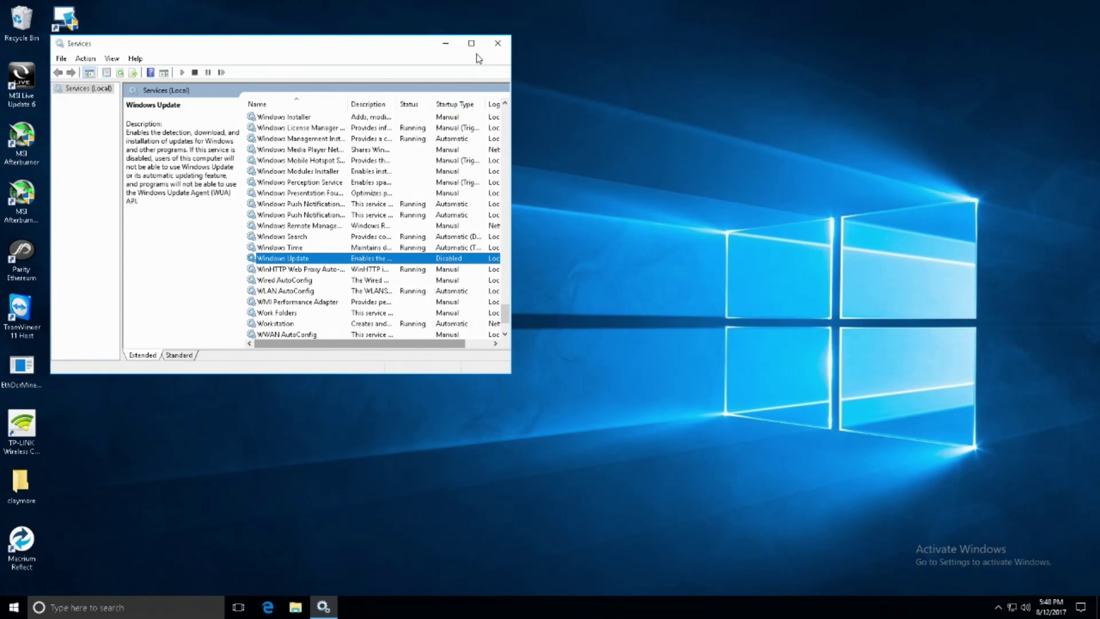
{"action": "left_click", "coordinate": [495, 45]}
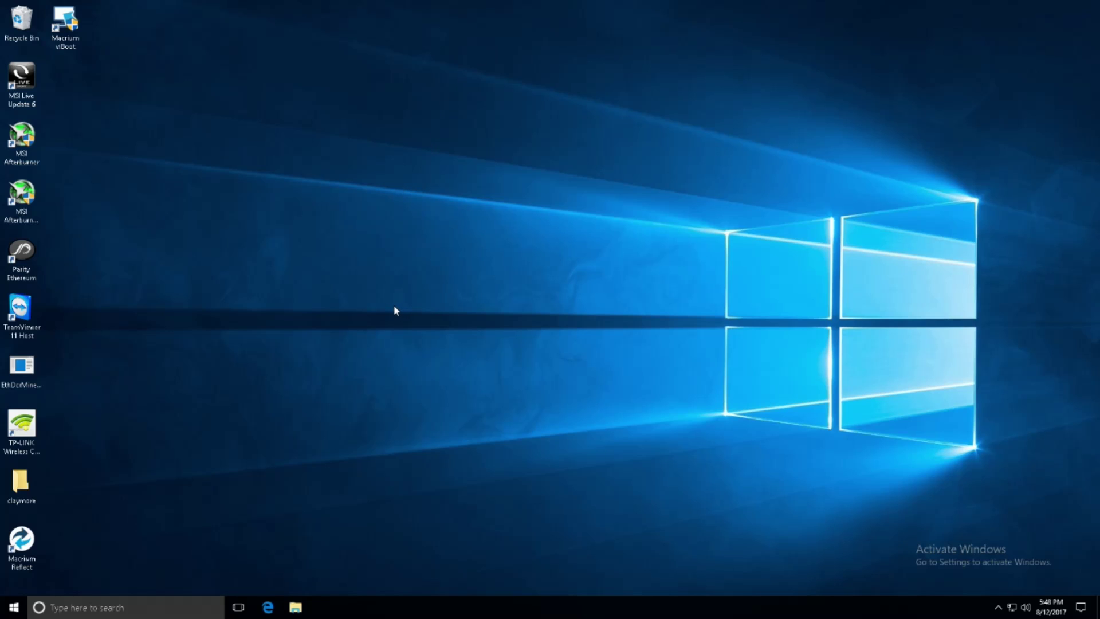
Step: Open This PC's system properties and go to the Performance Settings
{"action": "key", "text": "super+x"}
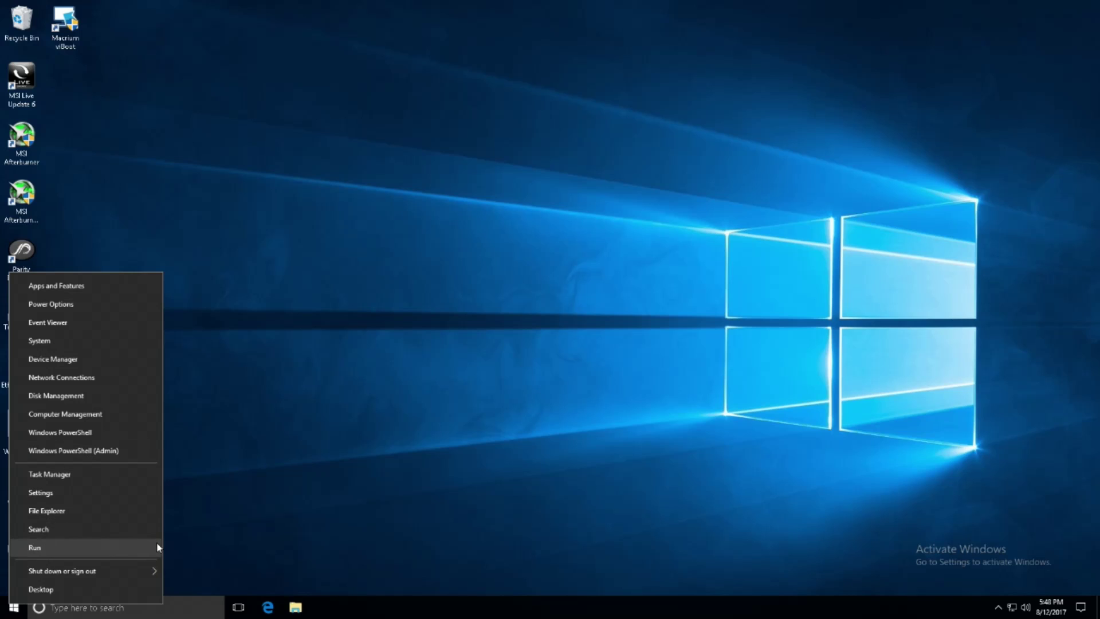
{"action": "left_click", "coordinate": [175, 608]}
{"action": "type", "text": "this"}
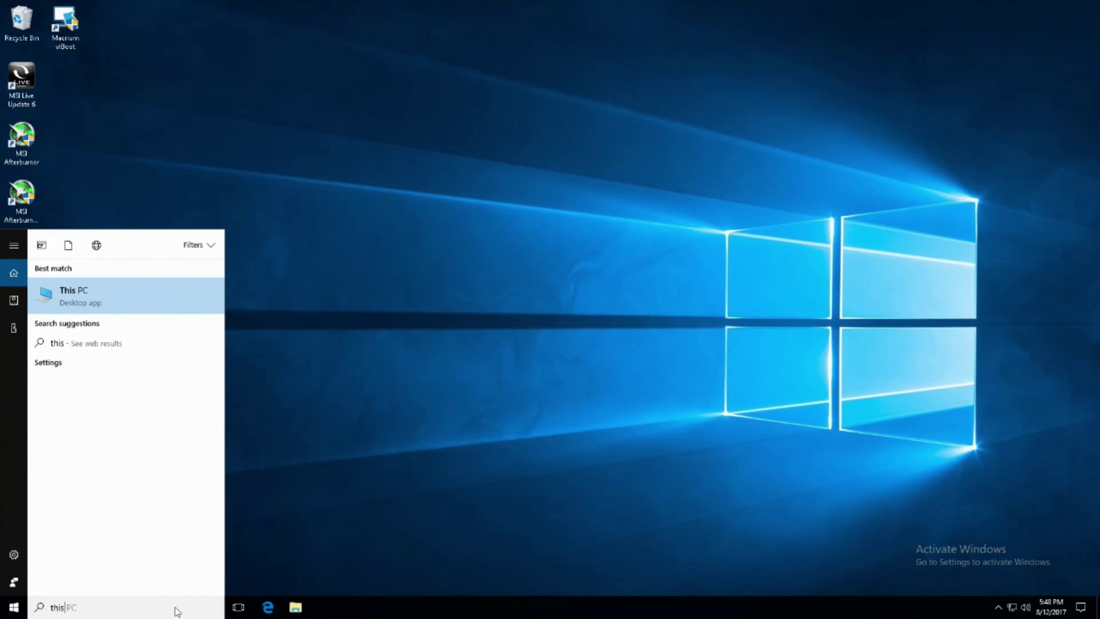
{"action": "right_click", "coordinate": [126, 299]}
{"action": "left_click", "coordinate": [141, 404]}
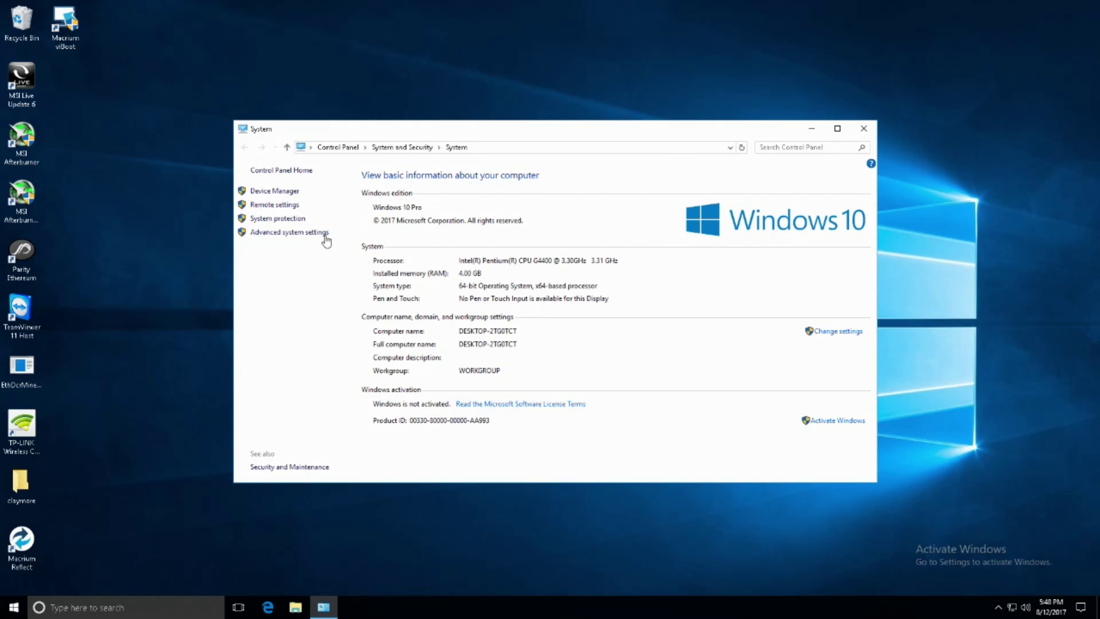
{"action": "left_click", "coordinate": [303, 232]}
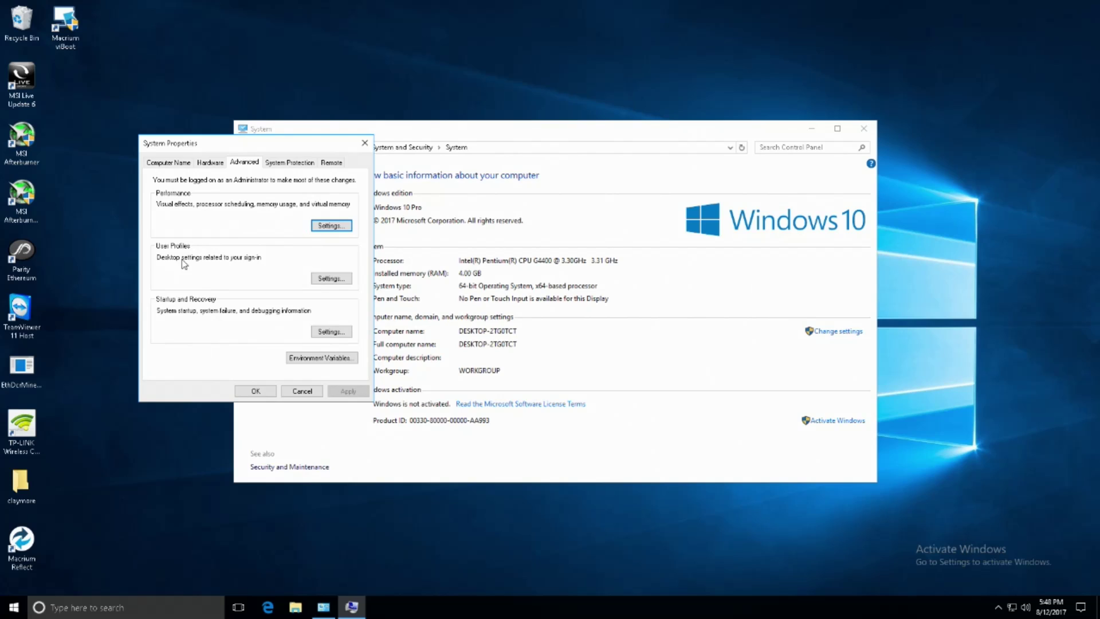
{"action": "left_click", "coordinate": [331, 225]}
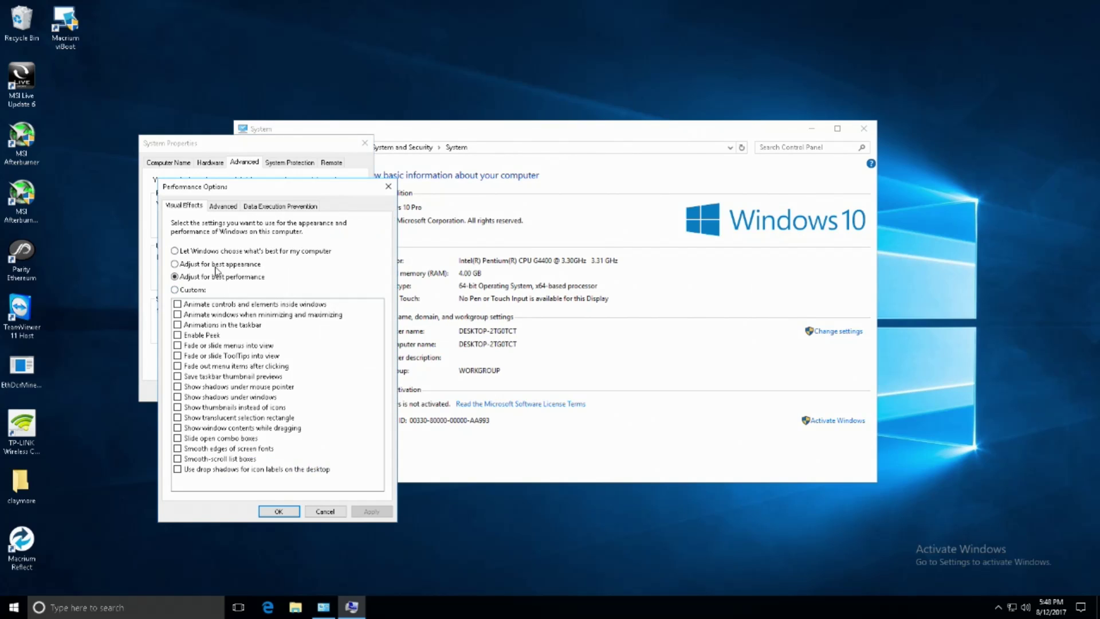
Step: Choose Adjust for best performance for visual effects and apply it
{"action": "left_click", "coordinate": [176, 252]}
{"action": "left_click", "coordinate": [175, 277]}
{"action": "left_click", "coordinate": [378, 510]}
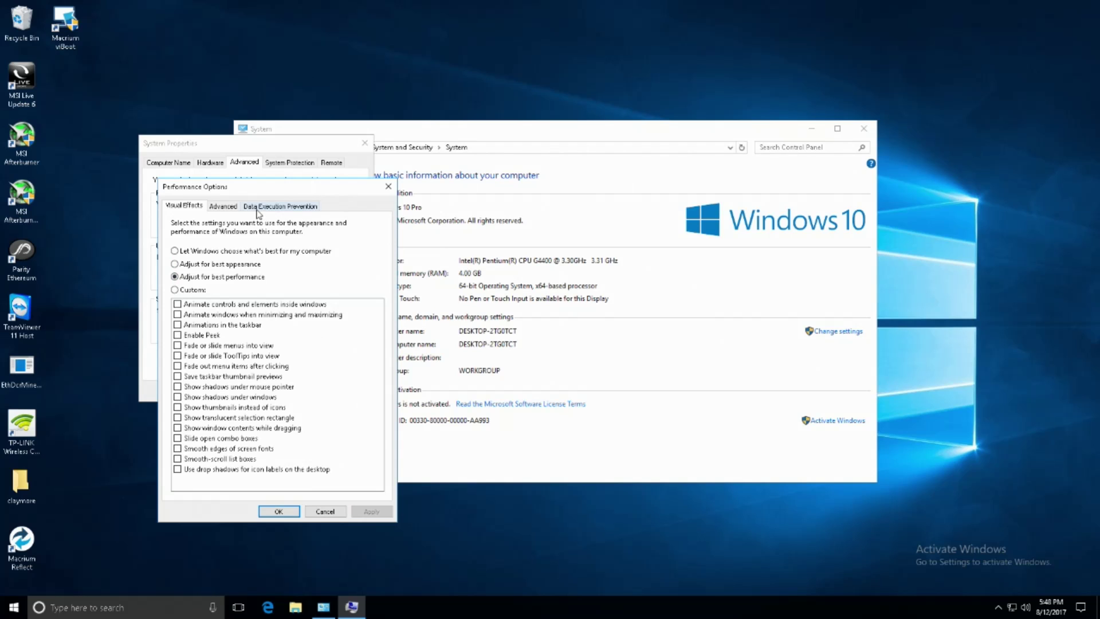
Step: Set drive C:'s page file to 16000 MB initial and maximum size
{"action": "left_click", "coordinate": [235, 208]}
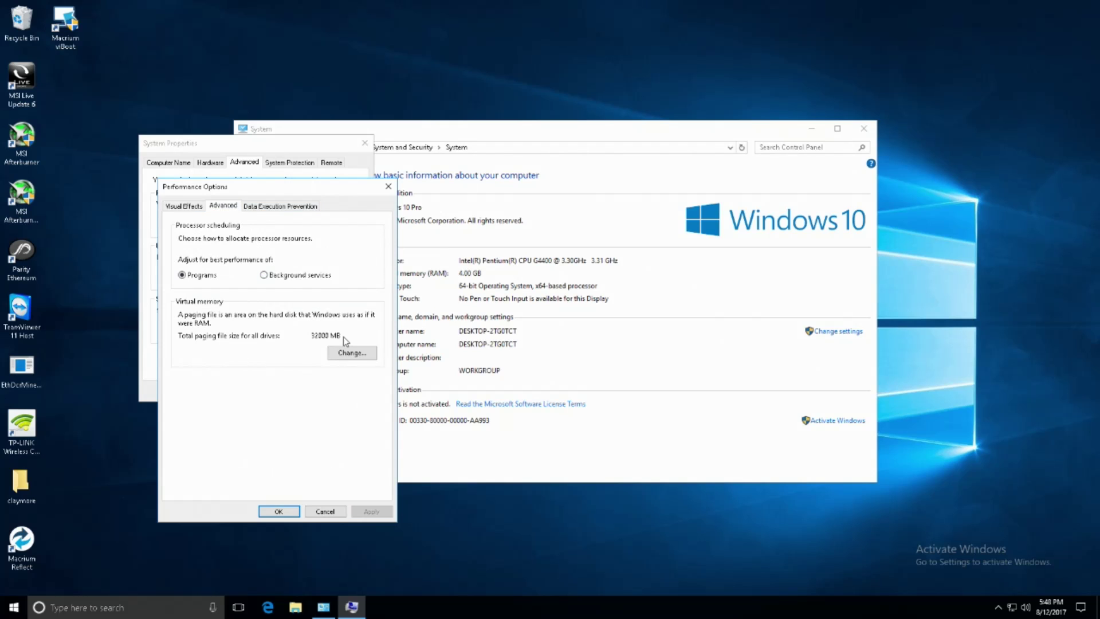
{"action": "left_click", "coordinate": [352, 353]}
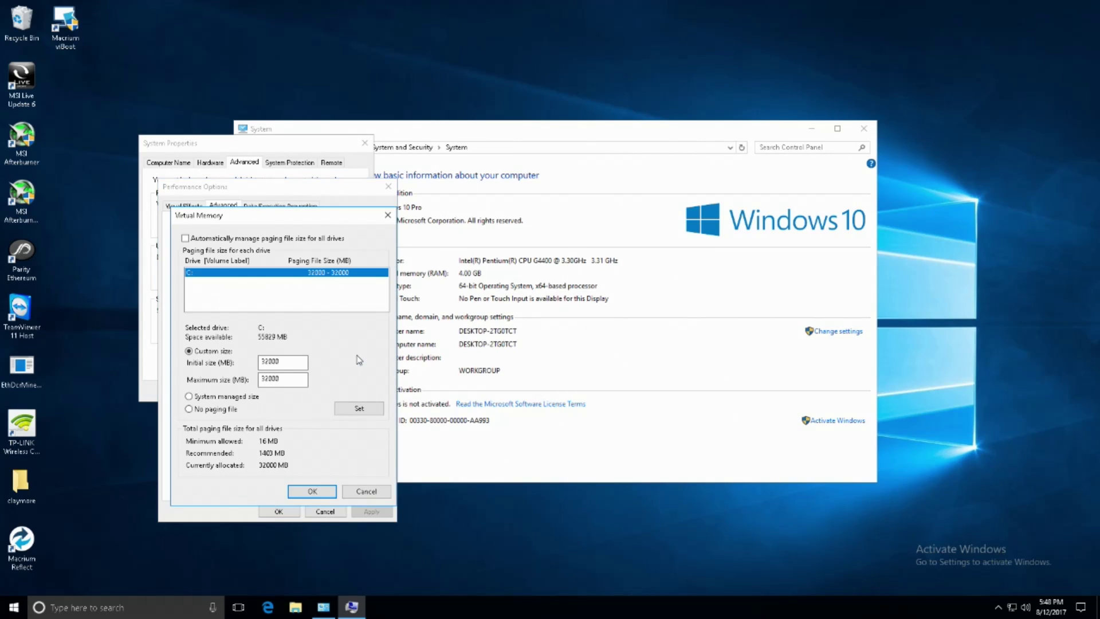
{"action": "left_click_drag", "start_coordinate": [294, 362], "coordinate": [241, 358]}
{"action": "type", "text": "16"}
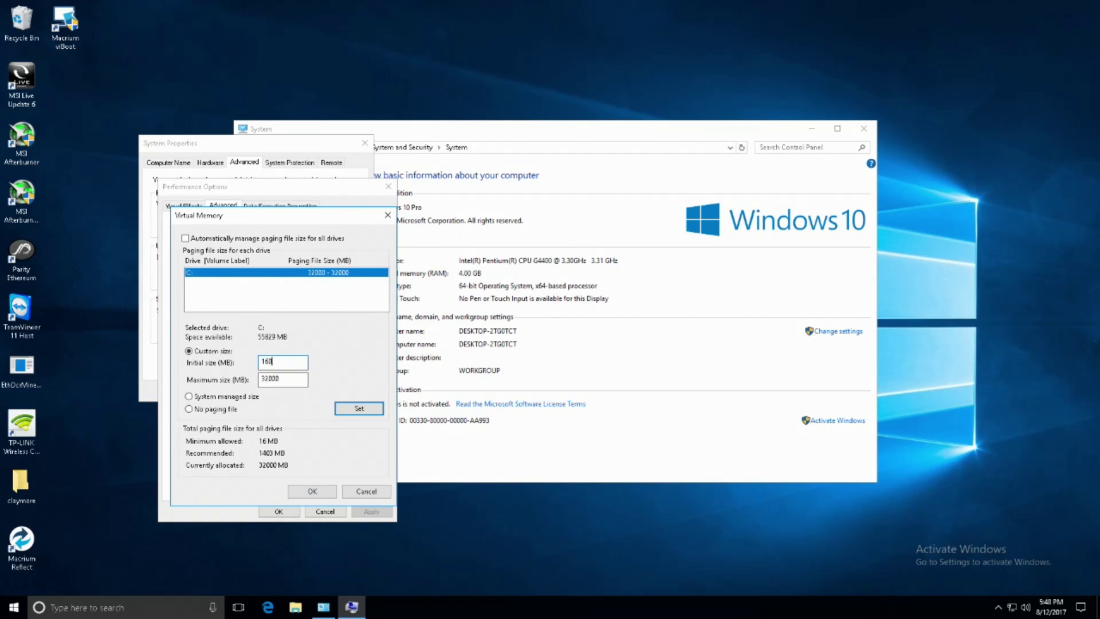
{"action": "key", "text": "Tab"}
{"action": "type", "text": "1"}
{"action": "left_click", "coordinate": [361, 410]}
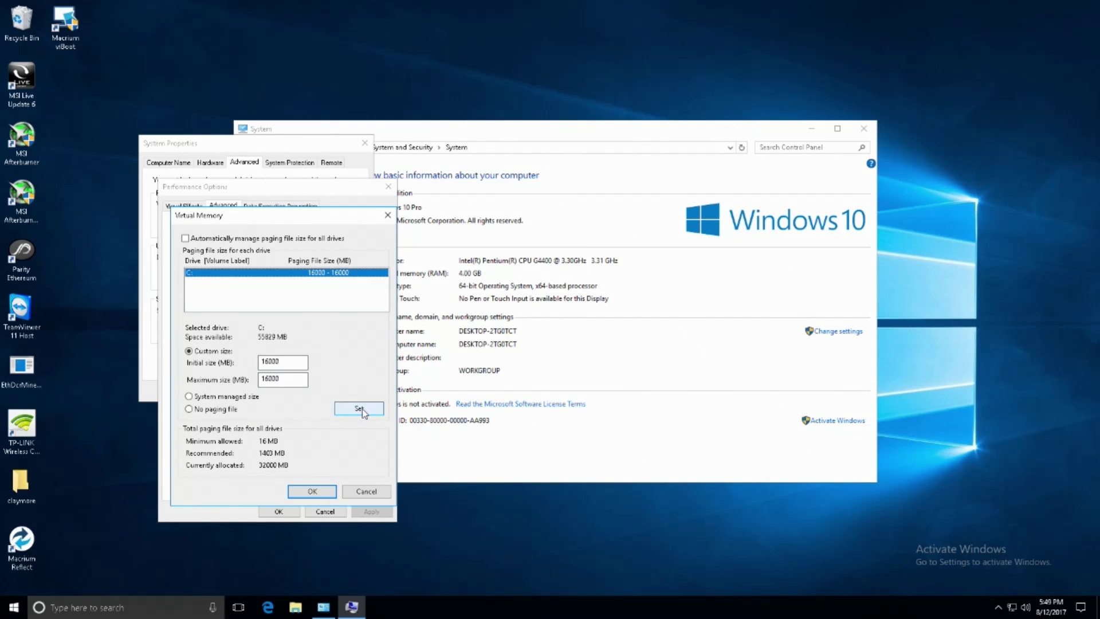
Step: Confirm the dialogs, choose Restart Later, and close the System window
{"action": "left_click", "coordinate": [313, 492]}
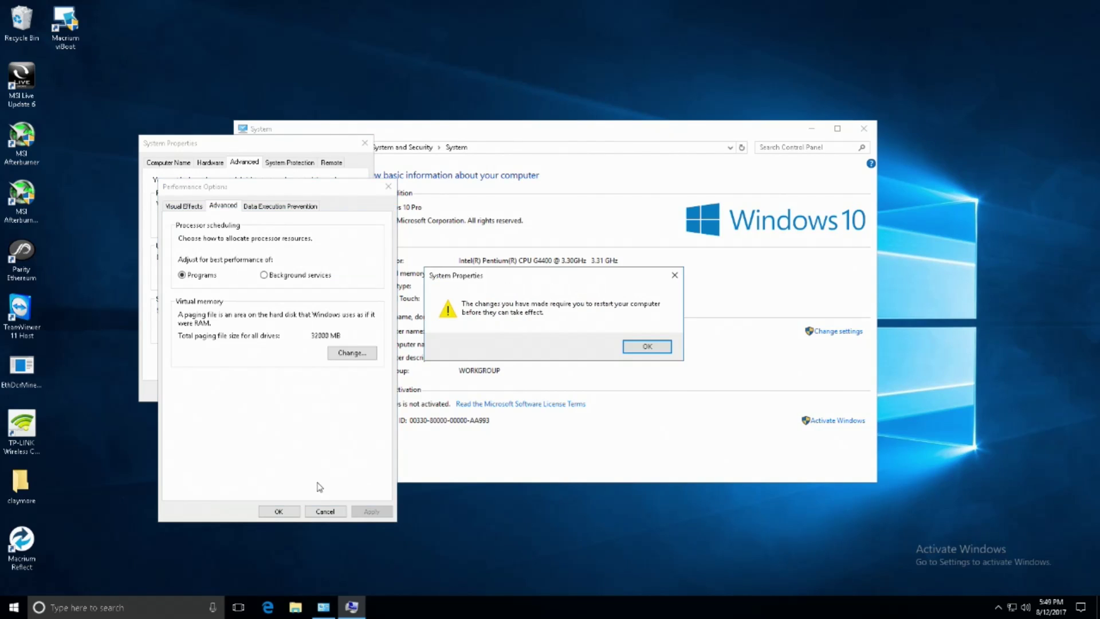
{"action": "left_click", "coordinate": [647, 346]}
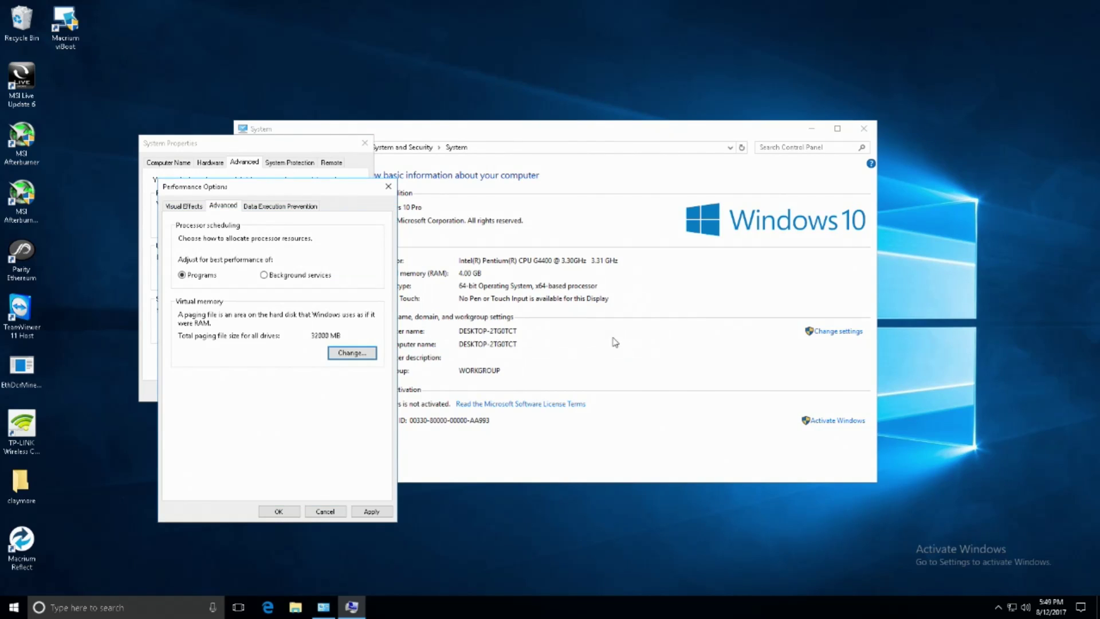
{"action": "left_click", "coordinate": [372, 512]}
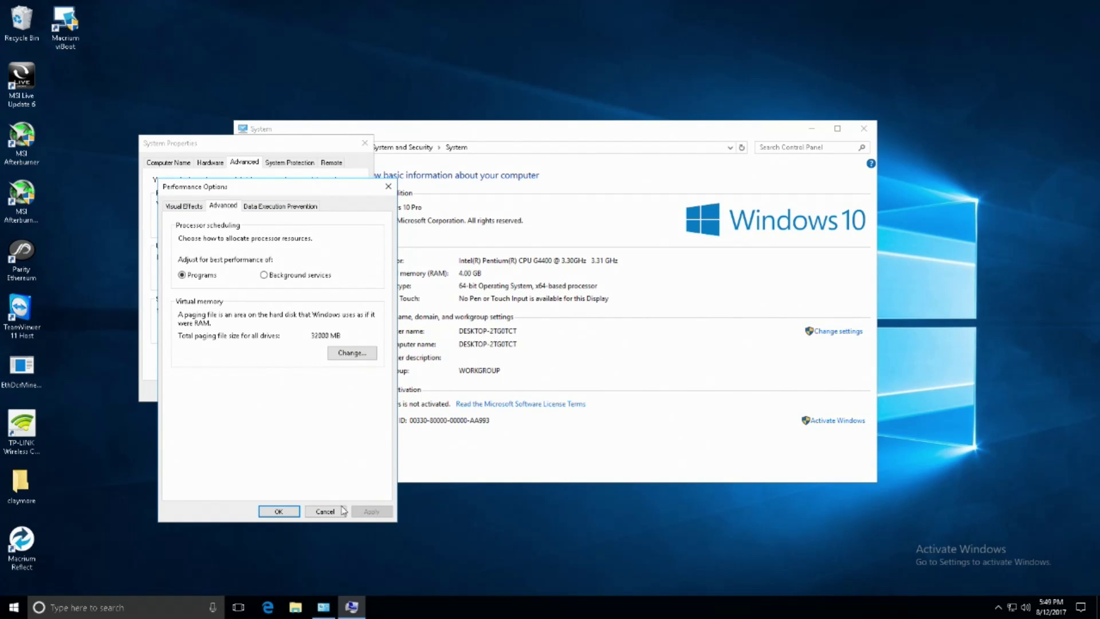
{"action": "left_click", "coordinate": [278, 511]}
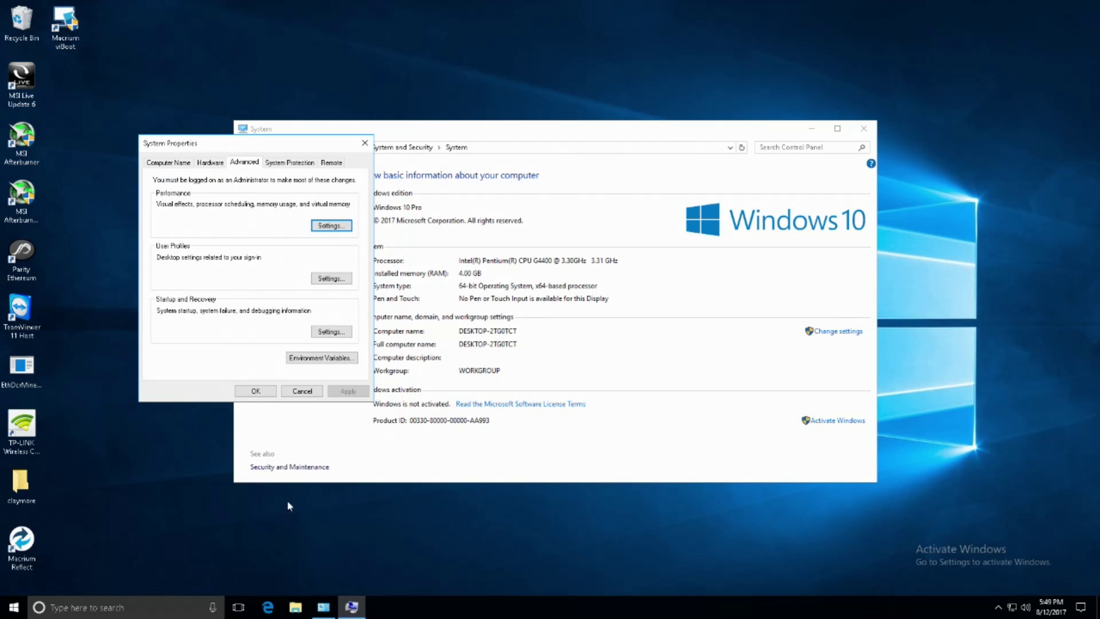
{"action": "left_click", "coordinate": [256, 391]}
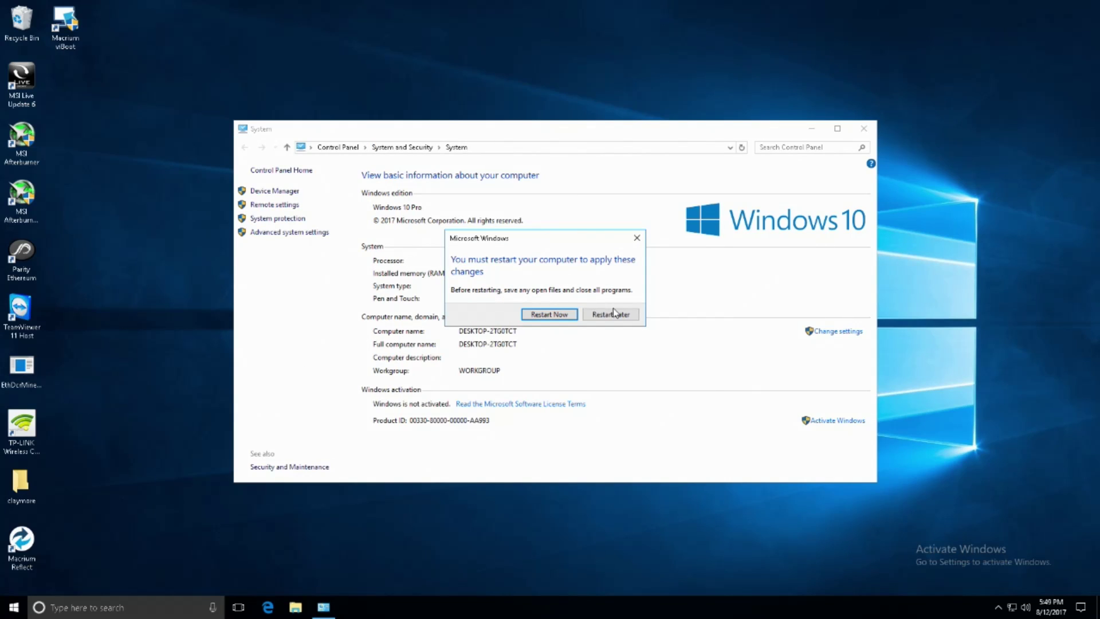
{"action": "left_click", "coordinate": [615, 313]}
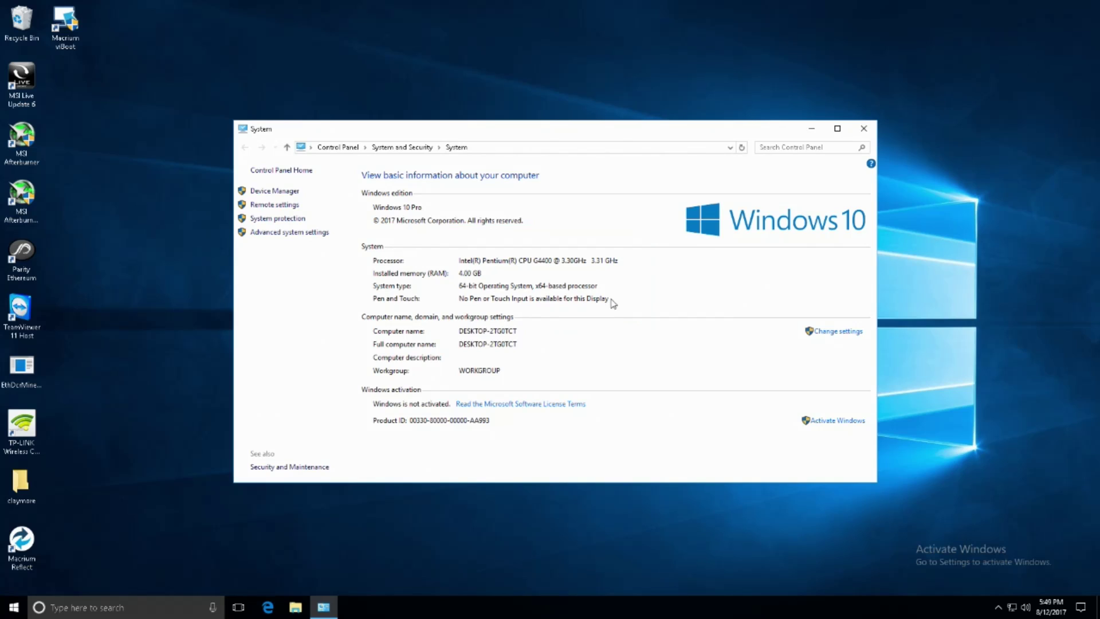
{"action": "left_click", "coordinate": [865, 129]}
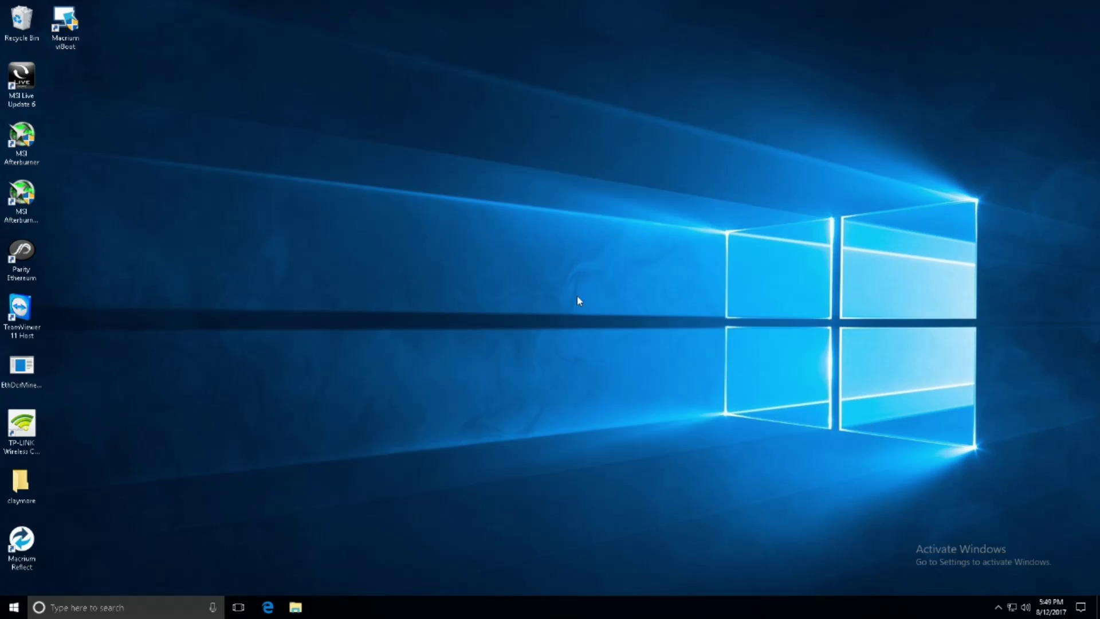
Step: Go to Settings > System > Power & sleep and open Additional power settings
{"action": "left_click", "coordinate": [197, 596]}
{"action": "right_click", "coordinate": [15, 606]}
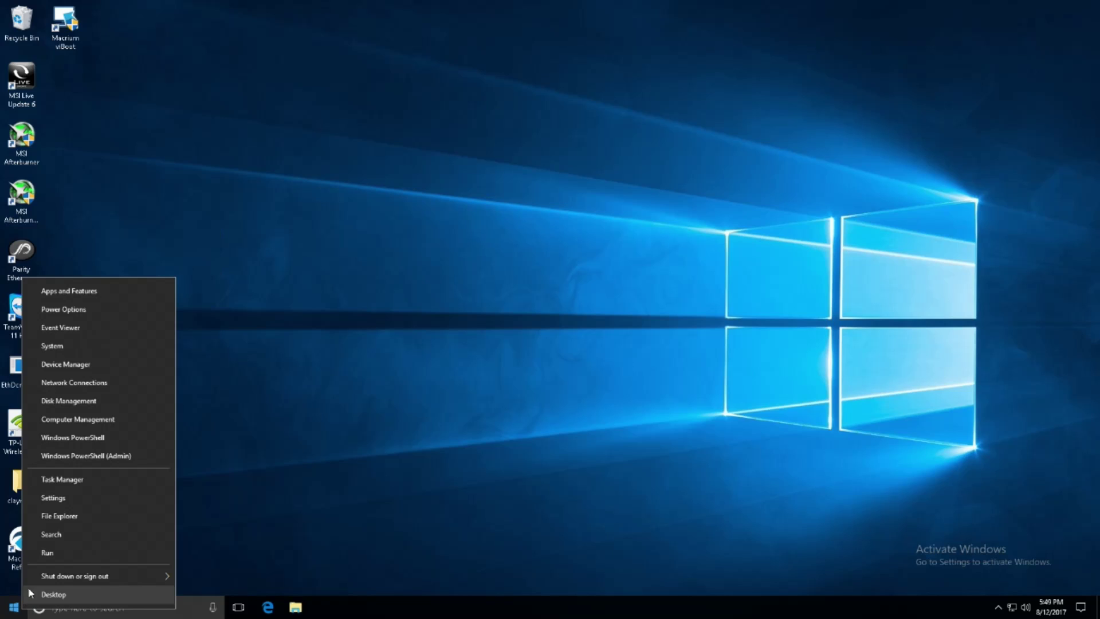
{"action": "left_click", "coordinate": [60, 498]}
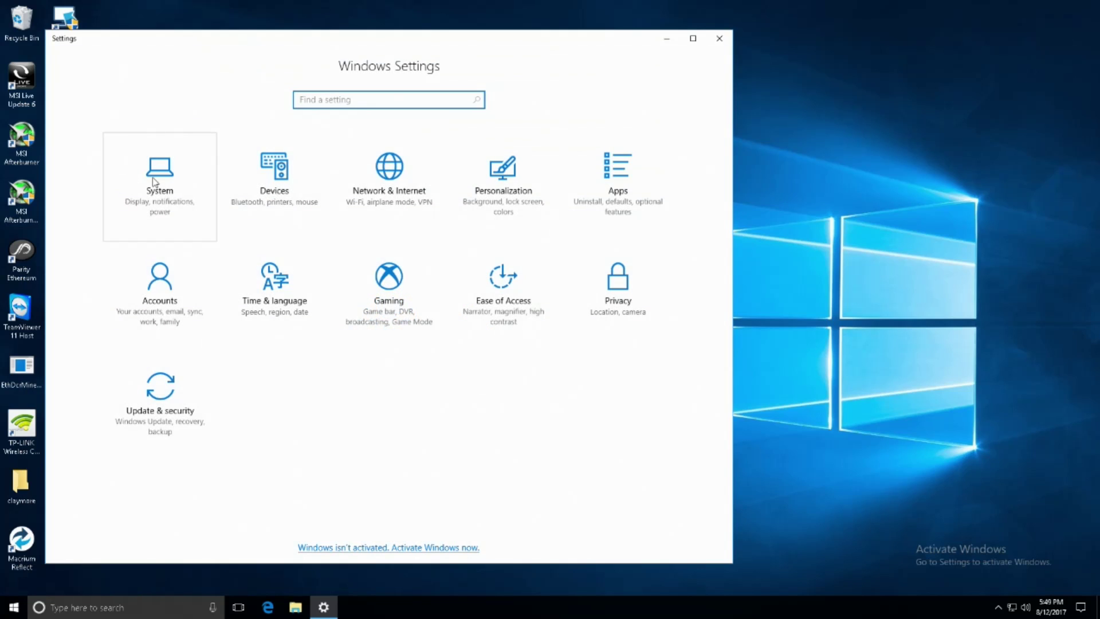
{"action": "left_click", "coordinate": [155, 183]}
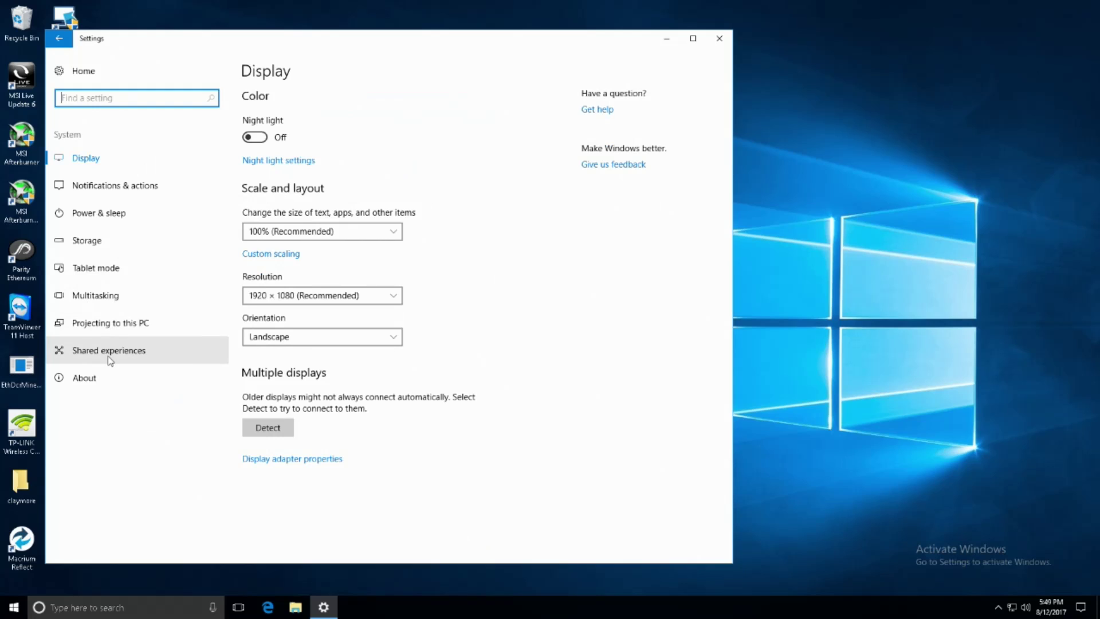
{"action": "left_click", "coordinate": [105, 221]}
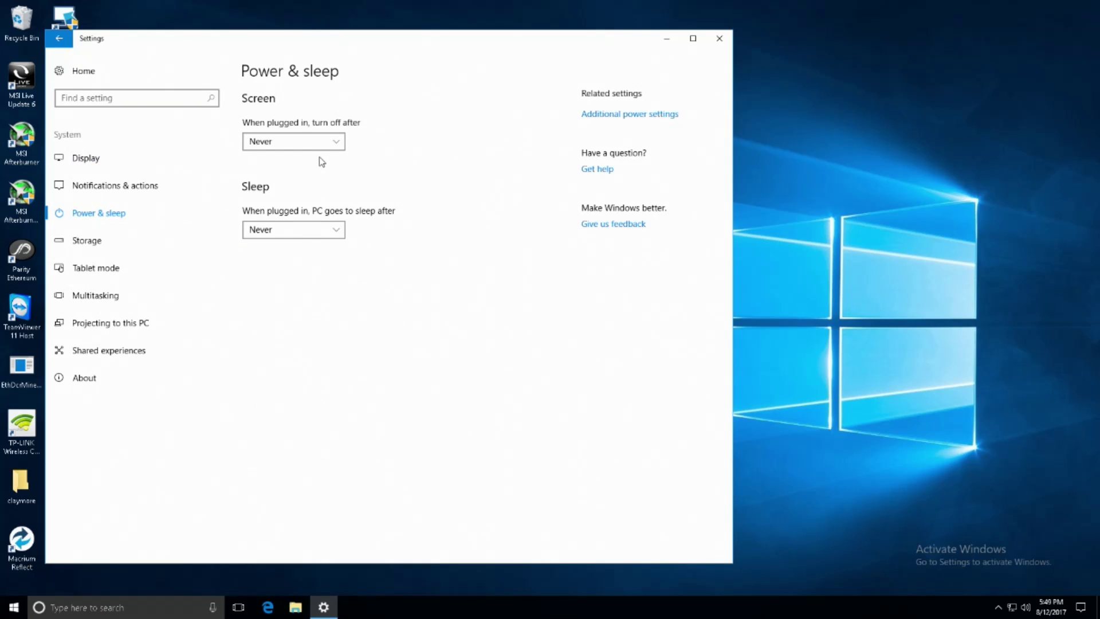
{"action": "left_click", "coordinate": [607, 114]}
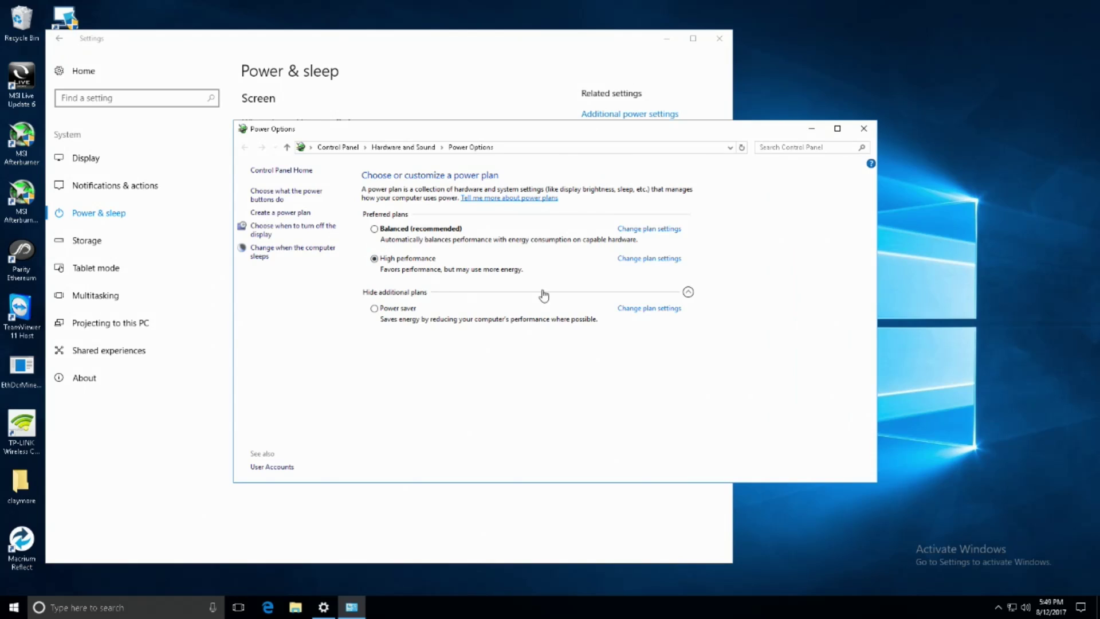
Step: Keep the High performance plan selected and open its advanced power settings
{"action": "left_click", "coordinate": [391, 230]}
{"action": "left_click", "coordinate": [386, 259]}
{"action": "left_click", "coordinate": [640, 262]}
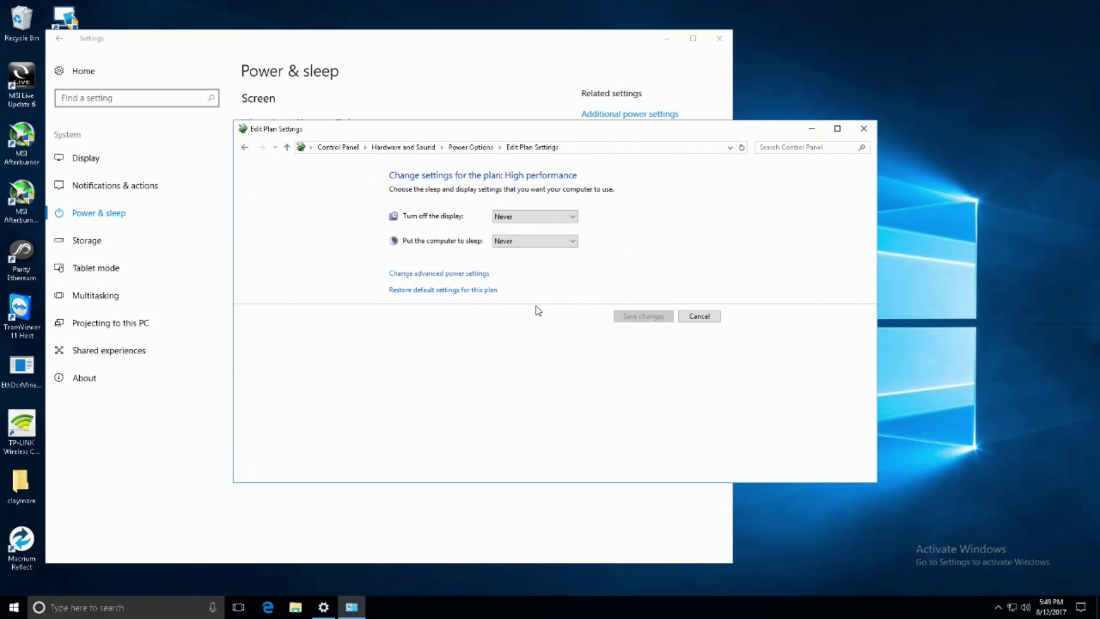
{"action": "left_click", "coordinate": [437, 274]}
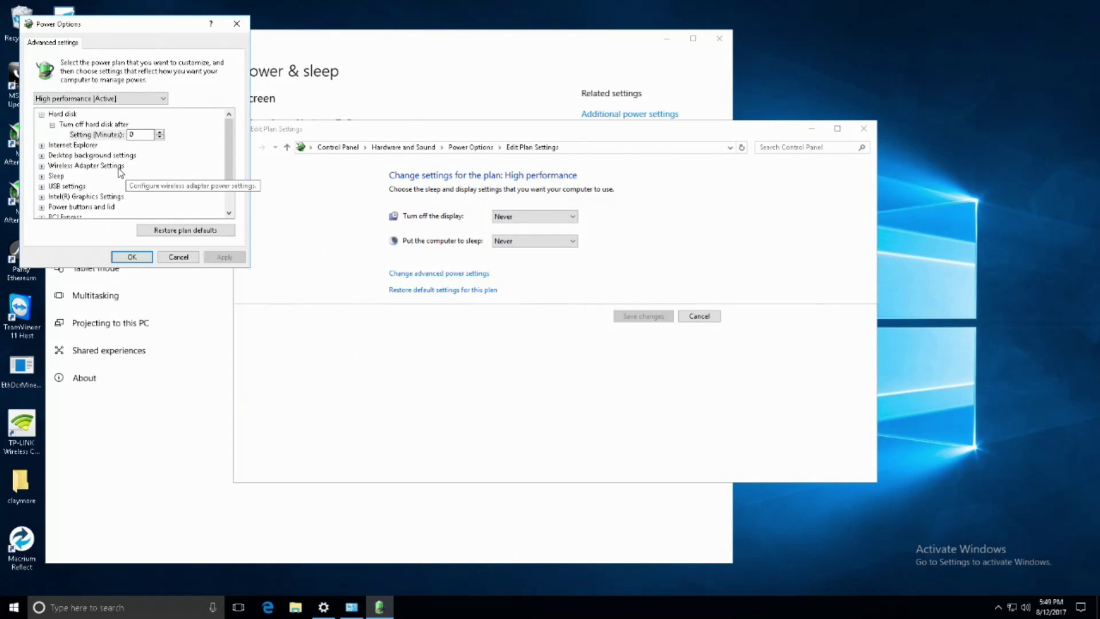
Step: Set PCI Express Link State Power Management to Off, apply, and close the power windows
{"action": "scroll", "coordinate": [120, 172], "scroll_direction": "down", "scroll_amount": 2}
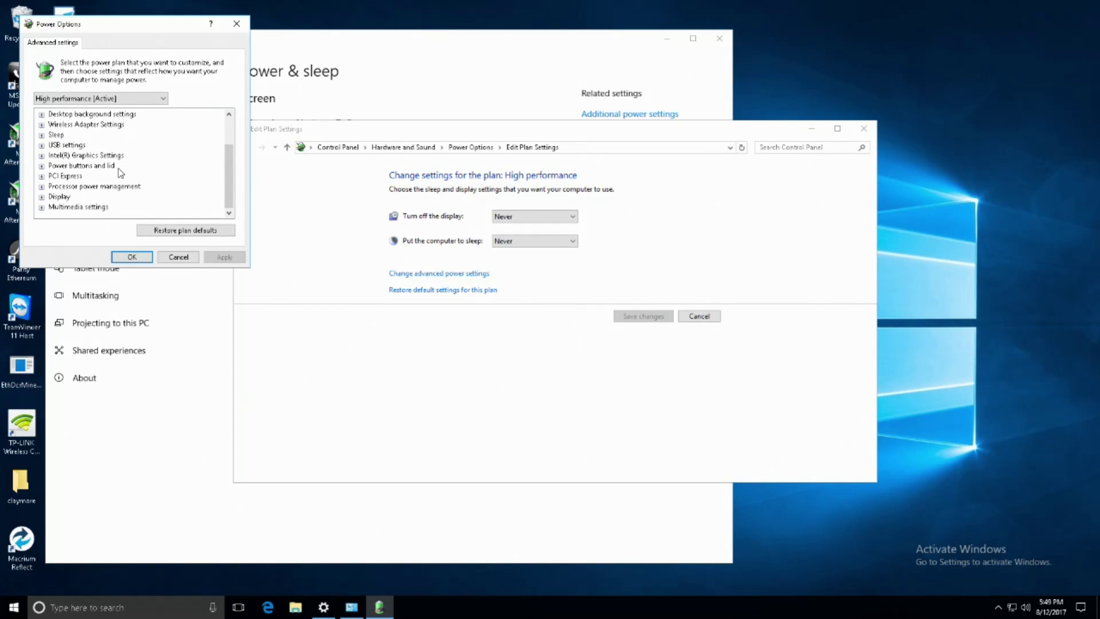
{"action": "left_click", "coordinate": [42, 177]}
{"action": "left_click", "coordinate": [52, 186]}
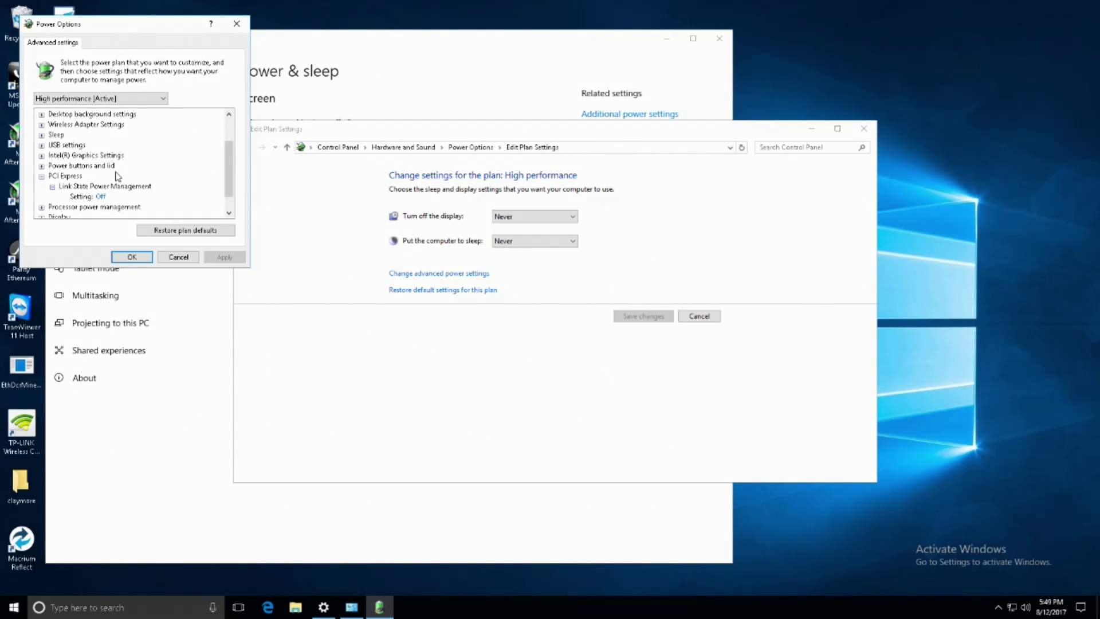
{"action": "scroll", "coordinate": [117, 176], "scroll_direction": "down", "scroll_amount": 1}
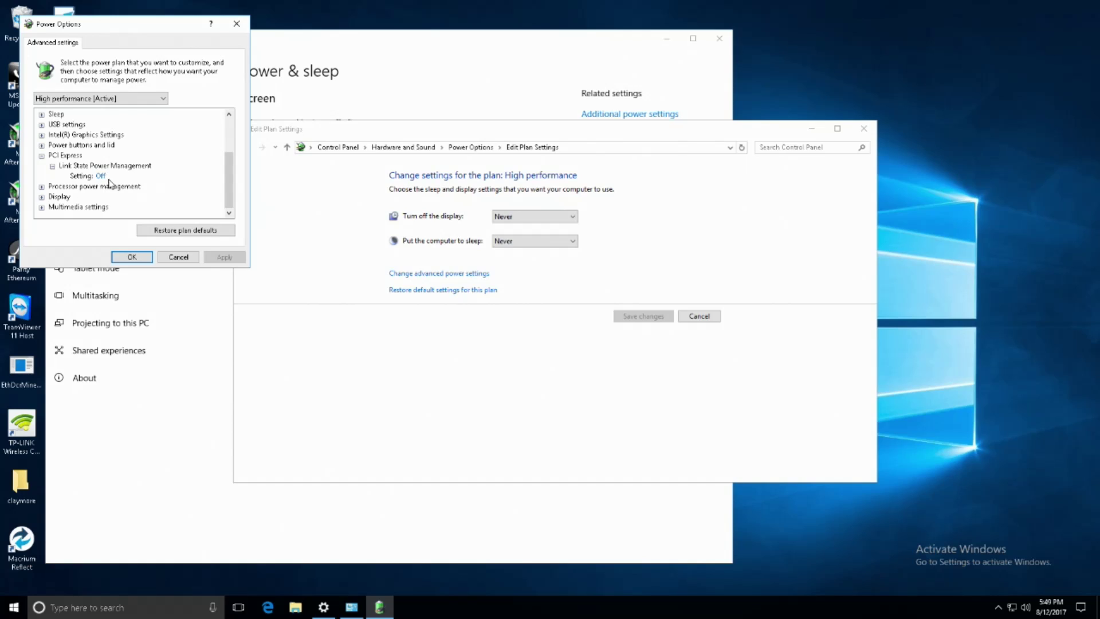
{"action": "left_click", "coordinate": [103, 177]}
{"action": "left_click", "coordinate": [134, 177]}
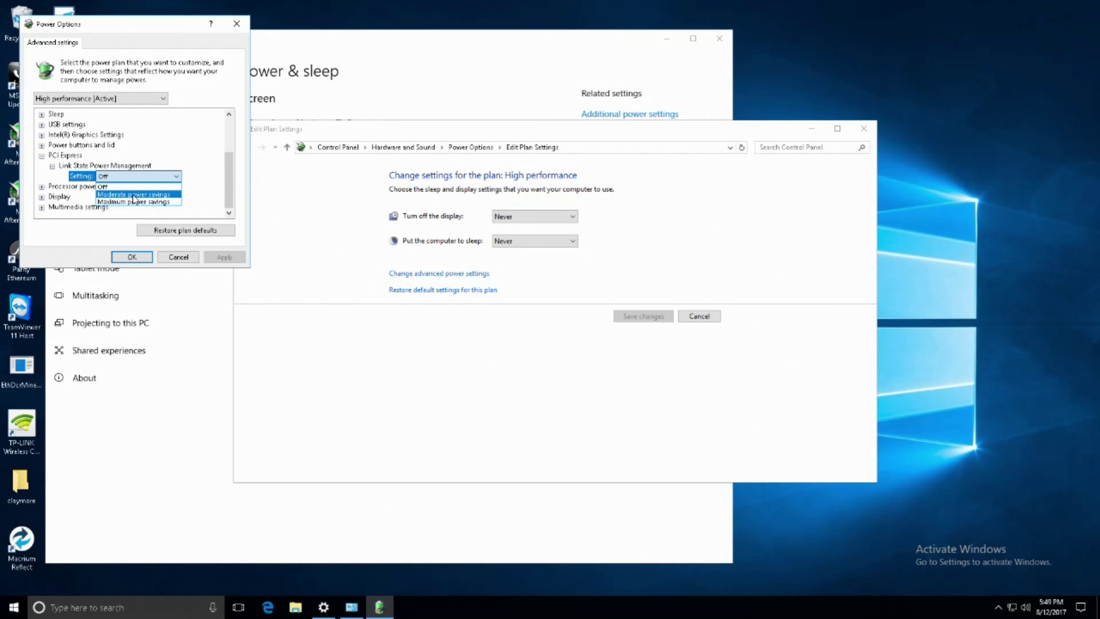
{"action": "left_click", "coordinate": [114, 187]}
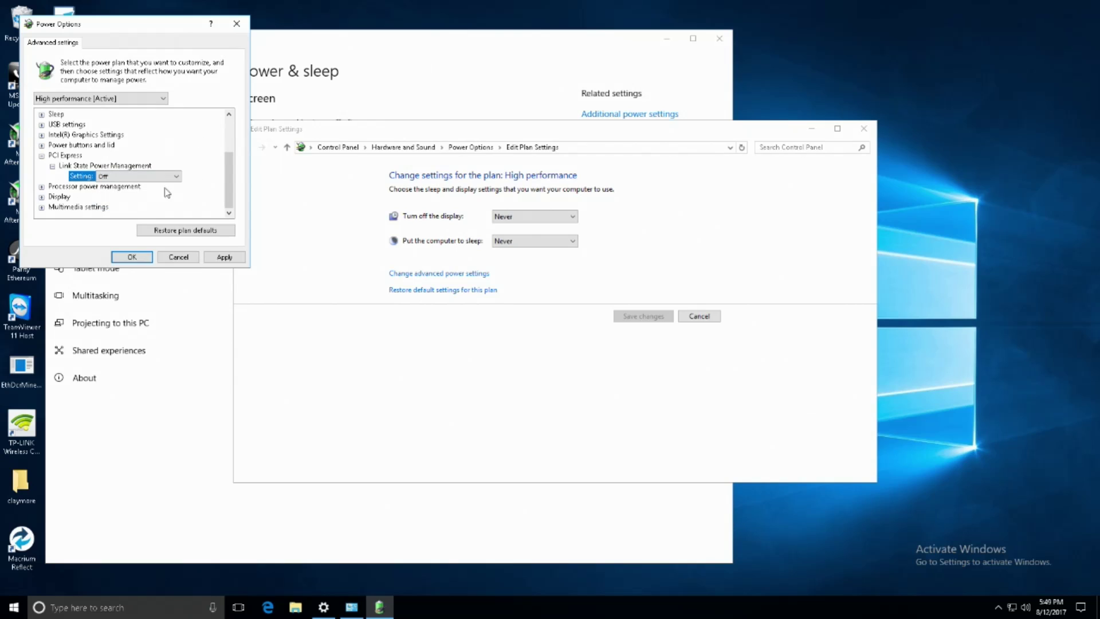
{"action": "left_click", "coordinate": [224, 256]}
{"action": "left_click", "coordinate": [137, 258]}
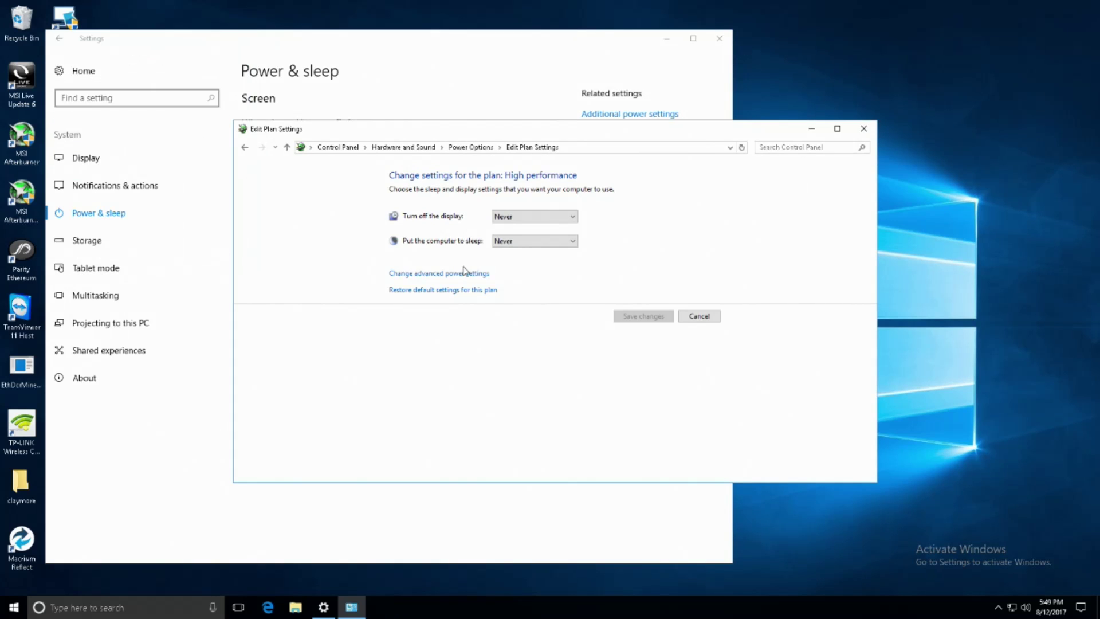
{"action": "left_click", "coordinate": [863, 128]}
{"action": "left_click", "coordinate": [720, 38]}
Step: Open the Startup folder by running shell:startup in the Run dialog
{"action": "left_click", "coordinate": [105, 609]}
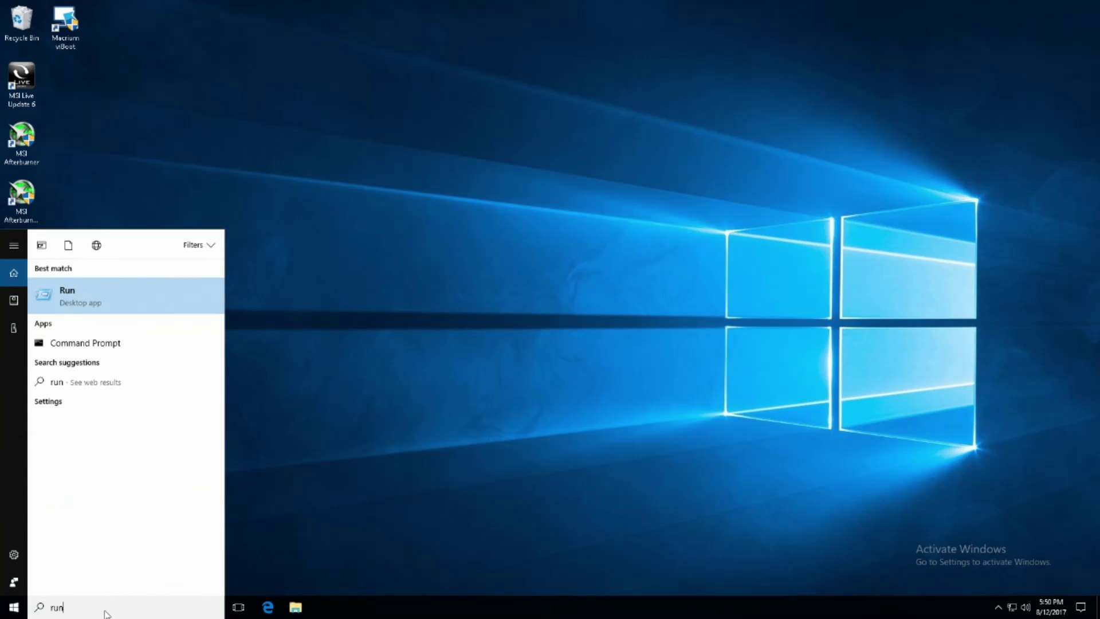
{"action": "left_click", "coordinate": [112, 301]}
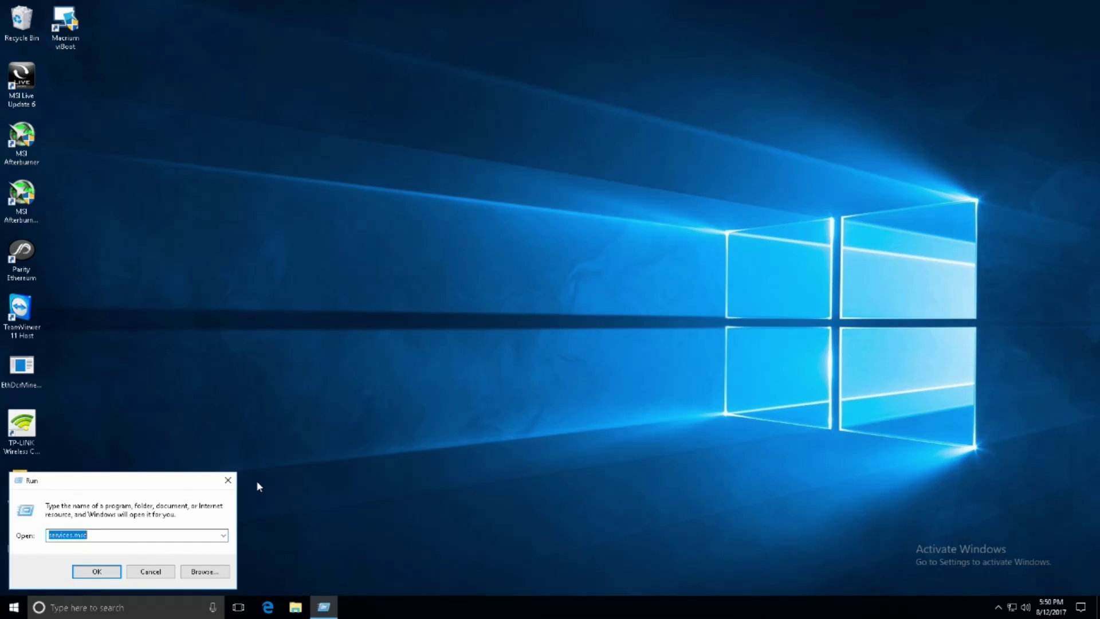
{"action": "type", "text": "sh"}
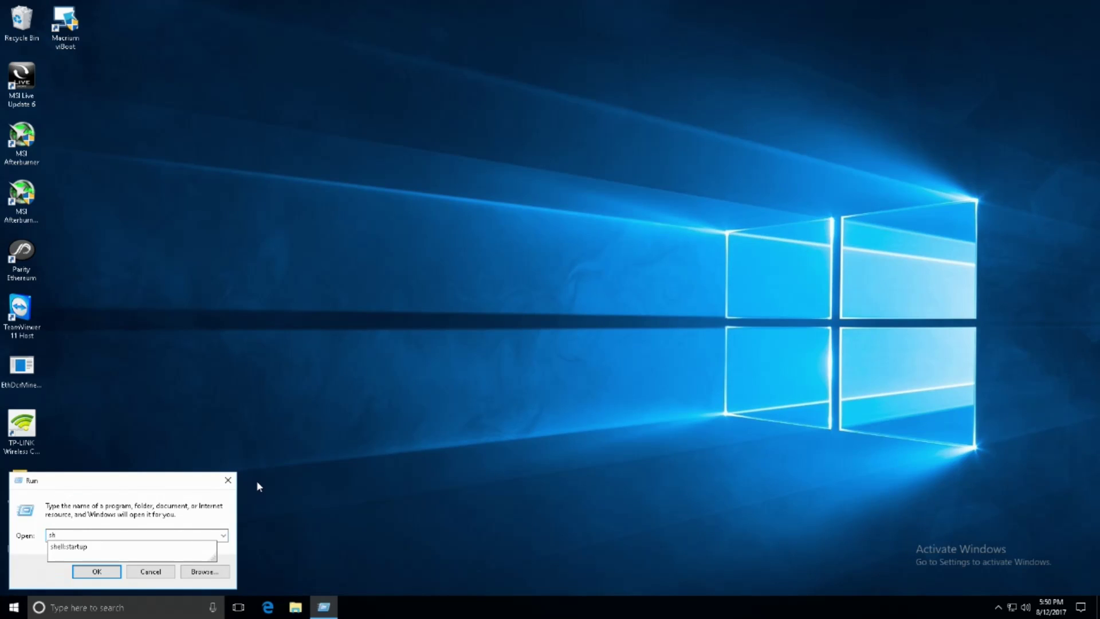
{"action": "key", "text": "Down"}
{"action": "key", "text": "Return"}
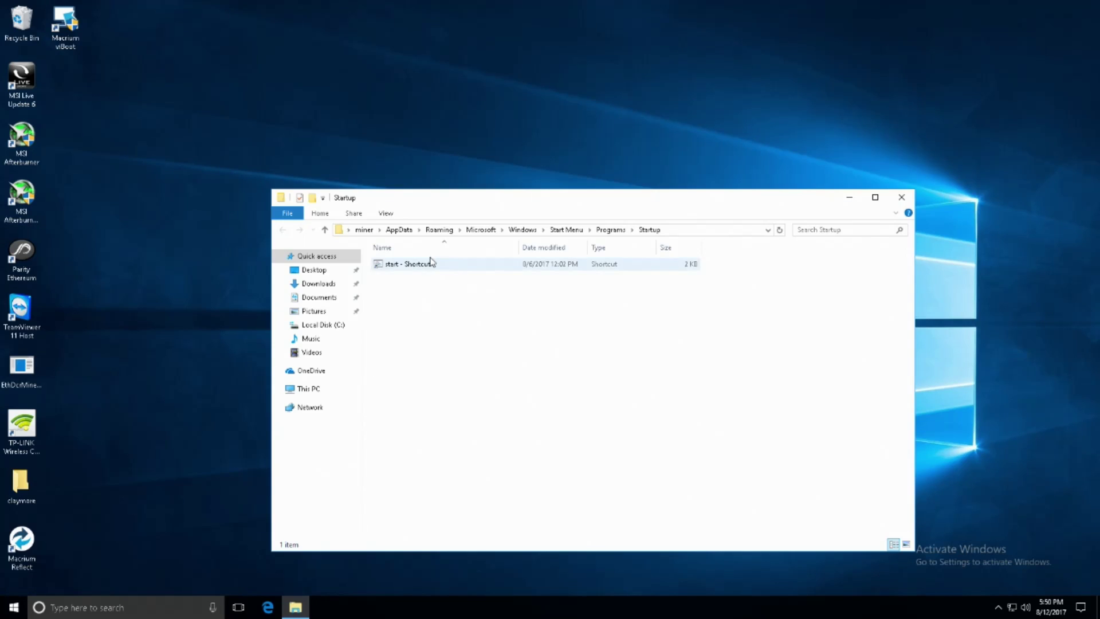
Step: Create a shortcut to the start batch file in the claymore miner folder
{"action": "left_click", "coordinate": [127, 481]}
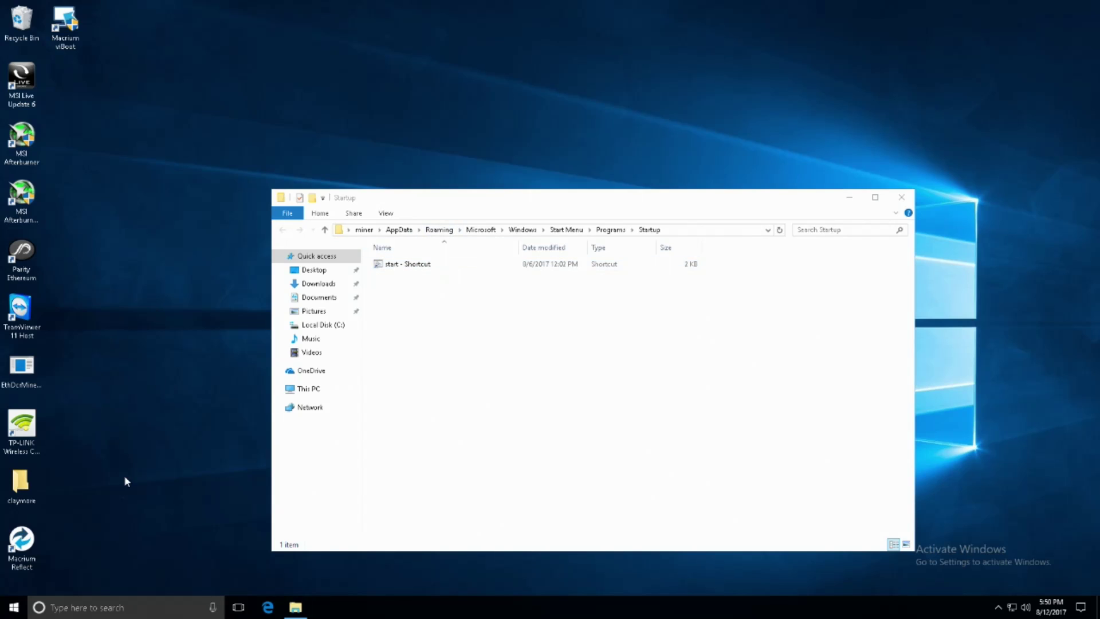
{"action": "double_click", "coordinate": [21, 487]}
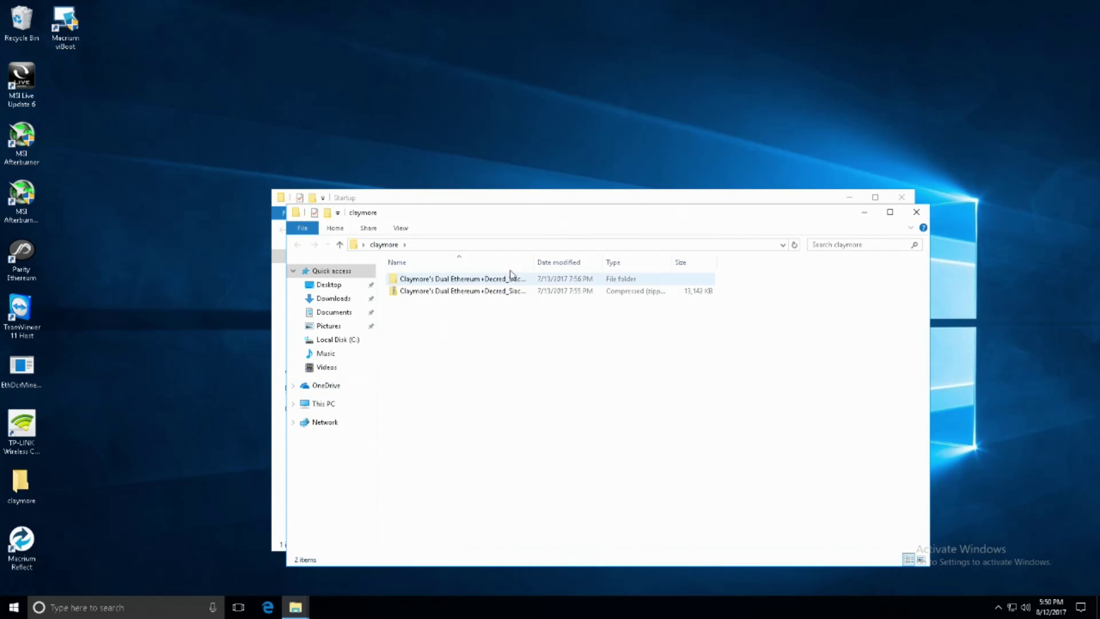
{"action": "double_click", "coordinate": [469, 283]}
{"action": "scroll", "coordinate": [448, 483], "scroll_direction": "down", "scroll_amount": 8}
{"action": "scroll", "coordinate": [448, 483], "scroll_direction": "down", "scroll_amount": 5}
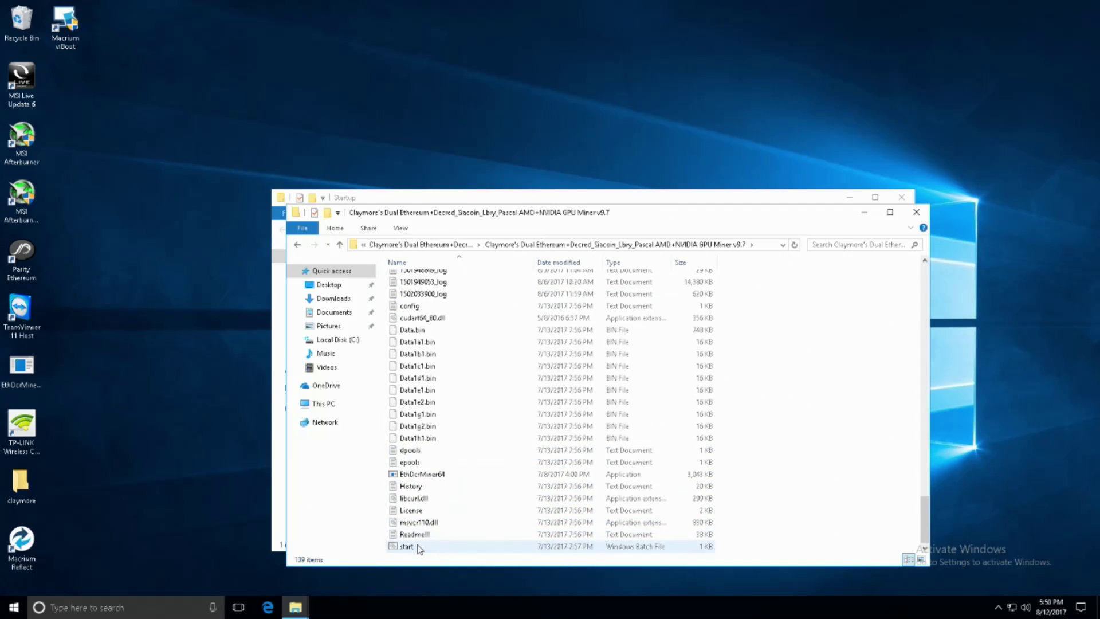
{"action": "right_click", "coordinate": [418, 545]}
{"action": "left_click", "coordinate": [408, 547]}
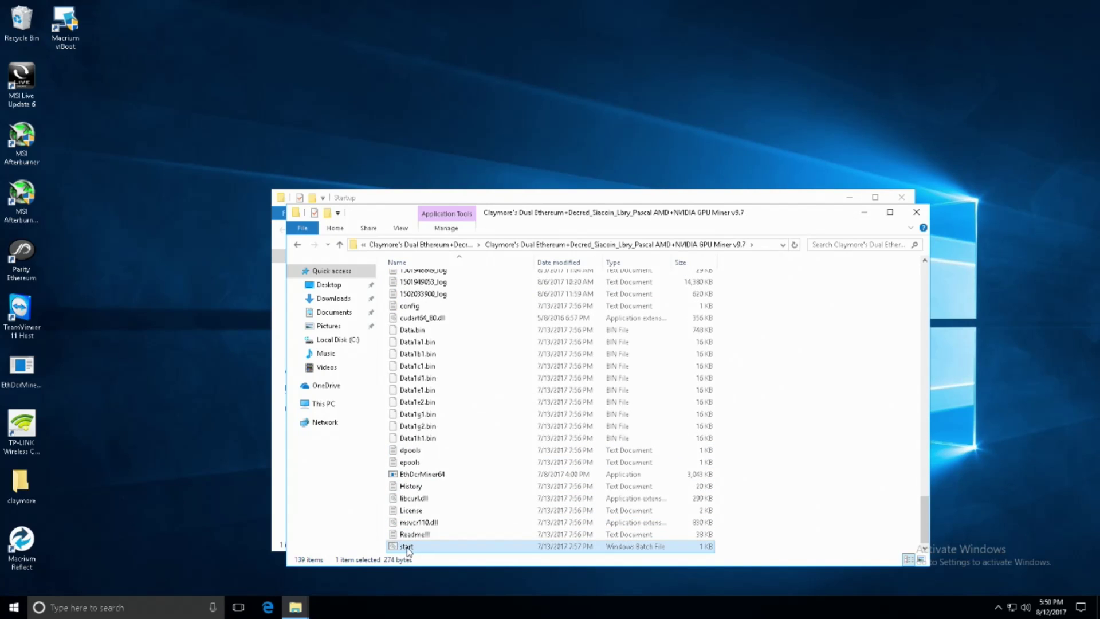
{"action": "right_click", "coordinate": [408, 546]}
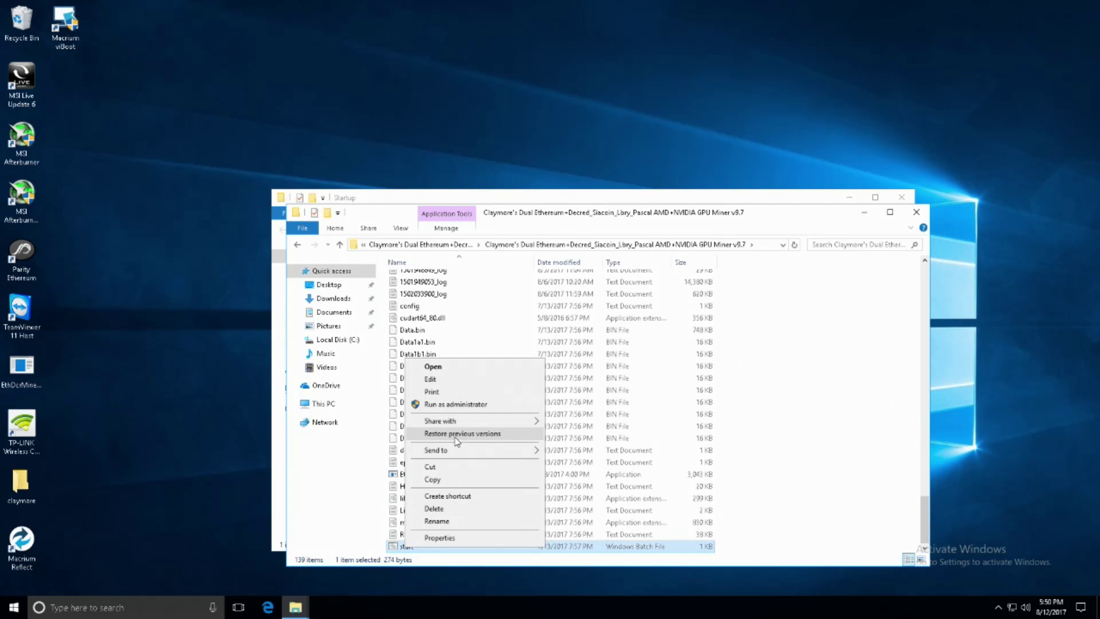
{"action": "left_click", "coordinate": [454, 497]}
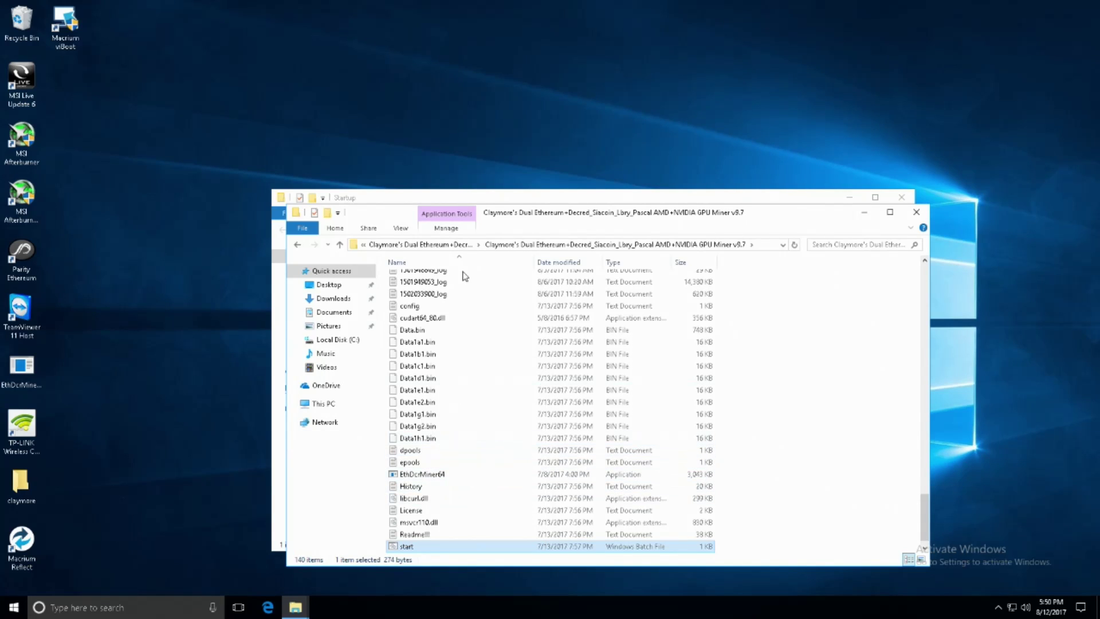
Step: Copy the start shortcut and paste it into the Startup folder
{"action": "right_click", "coordinate": [438, 548]}
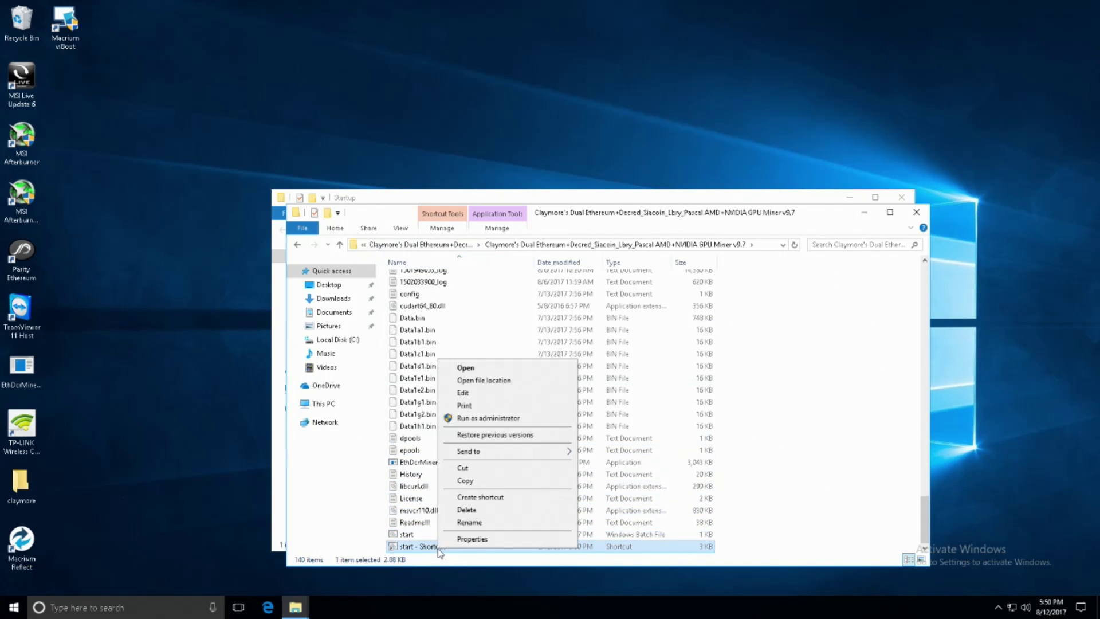
{"action": "left_click", "coordinate": [477, 480]}
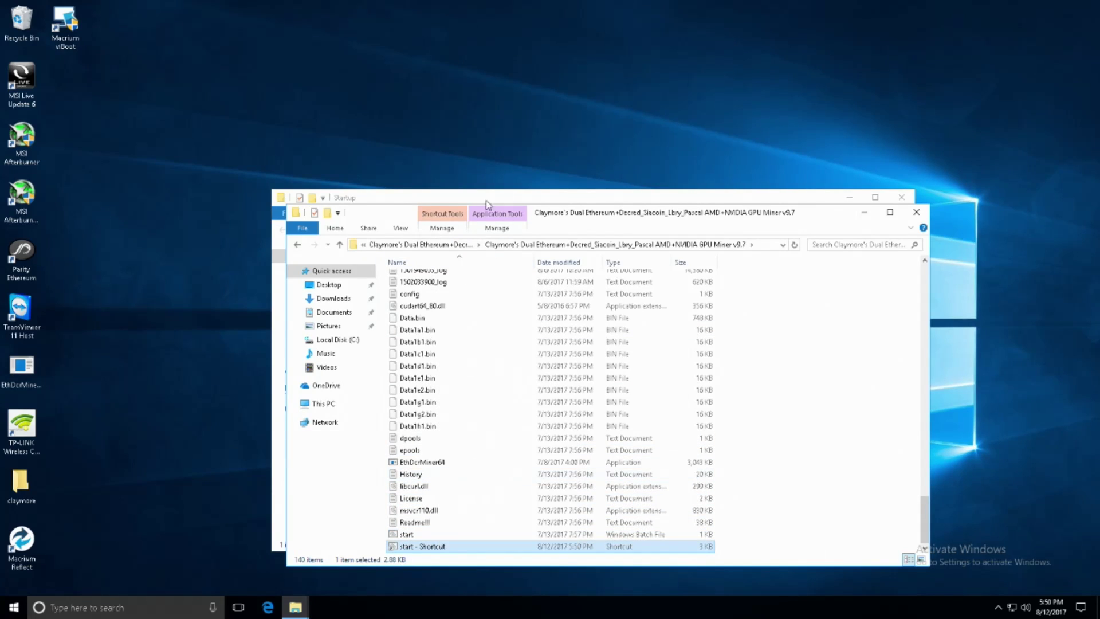
{"action": "left_click", "coordinate": [378, 192]}
{"action": "right_click", "coordinate": [463, 320]}
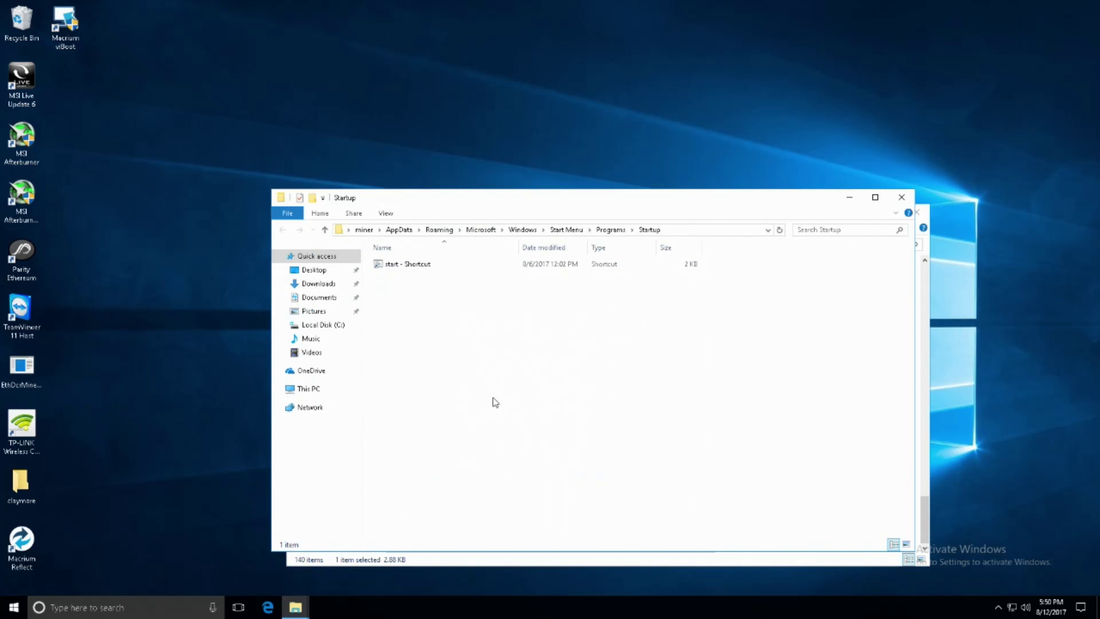
{"action": "key", "text": "ctrl+v"}
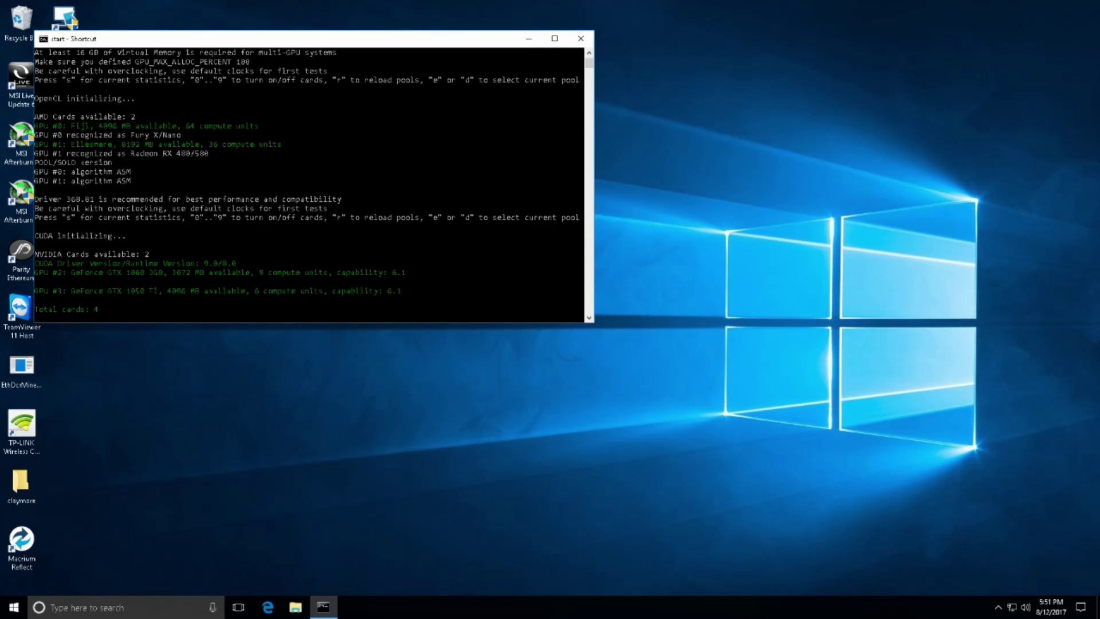
Step: Maximize the running Claymore miner console window
{"action": "left_click", "coordinate": [554, 38]}
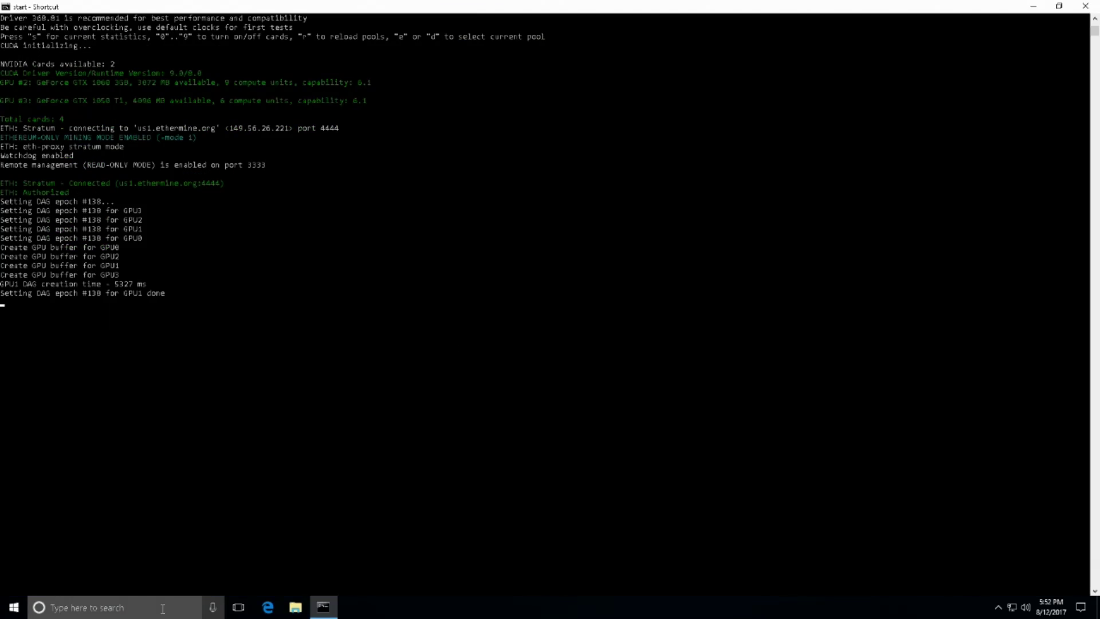